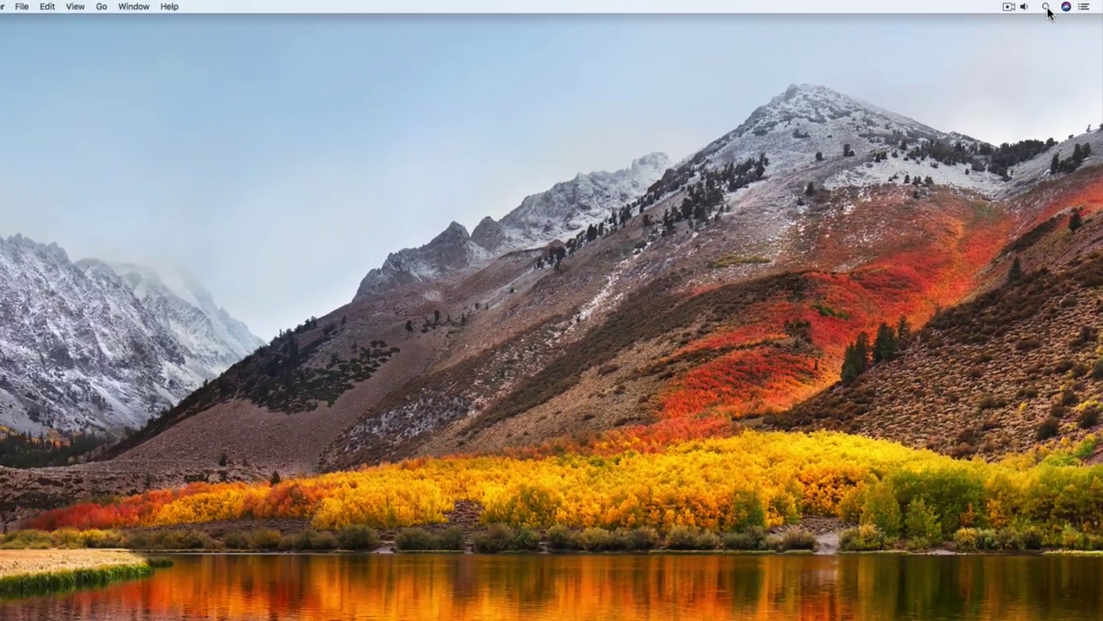
Step: Open QuickTime Player and create a new movie recording showing the webcam picture
click(1028, 8)
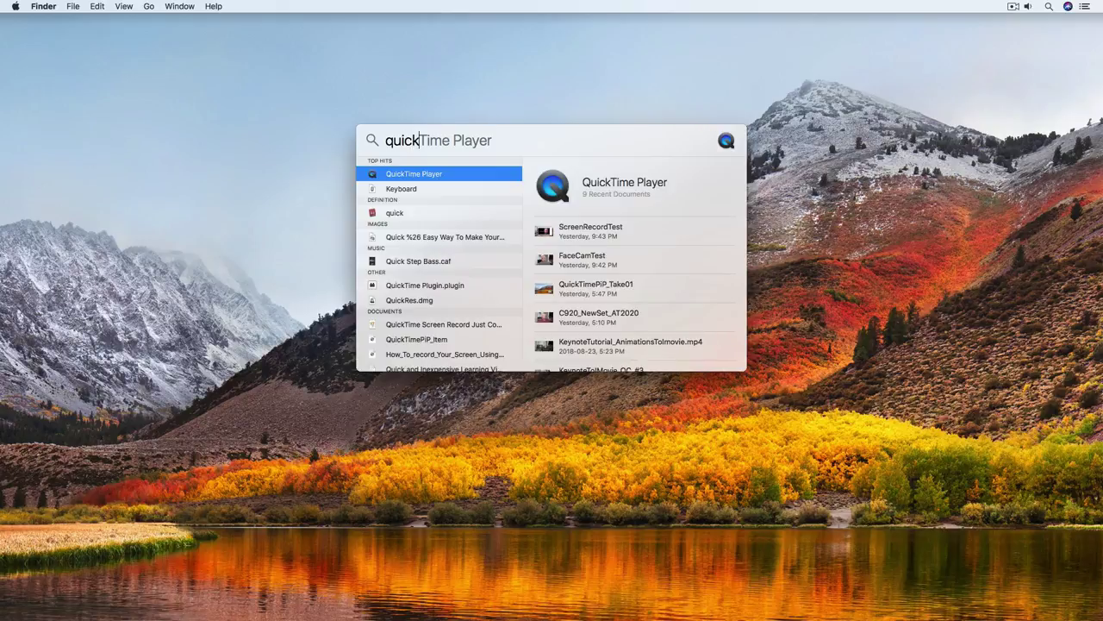
click(372, 175)
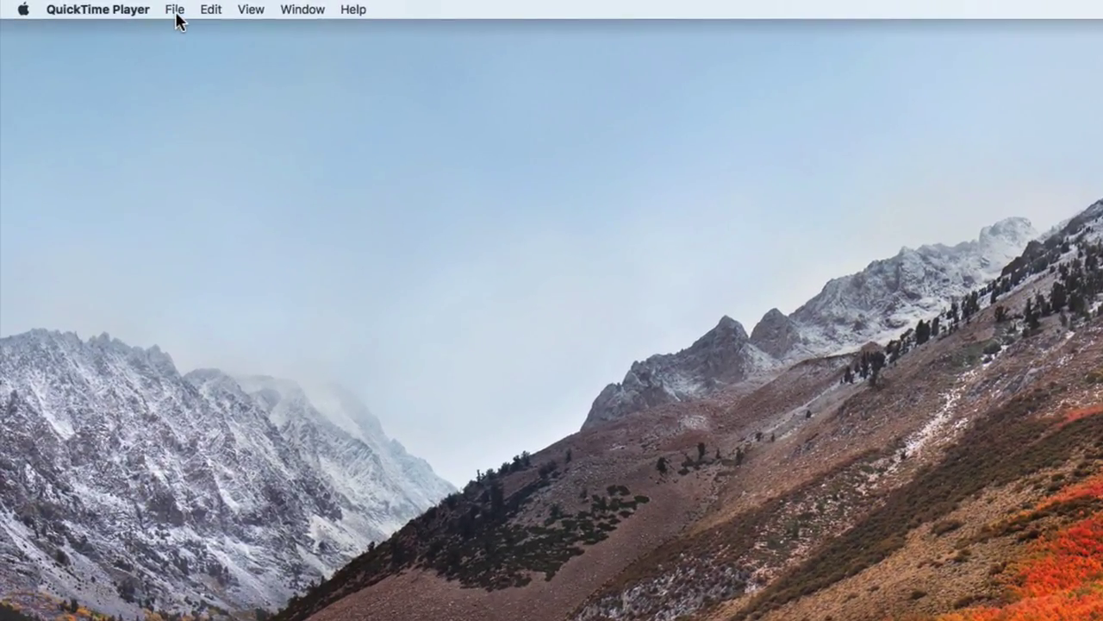
click(175, 13)
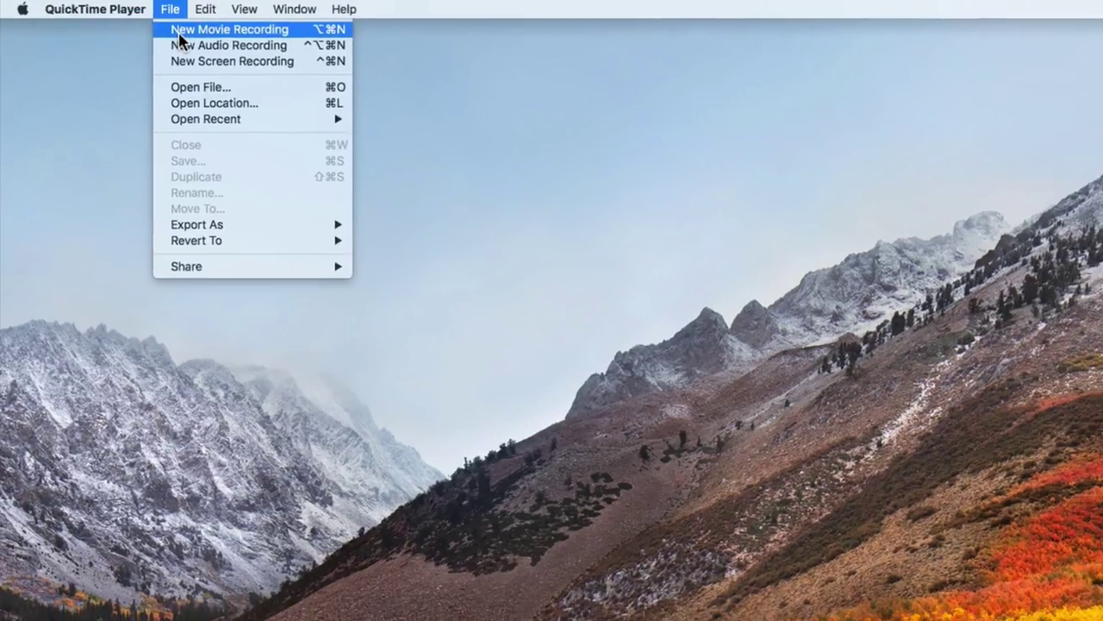
click(183, 34)
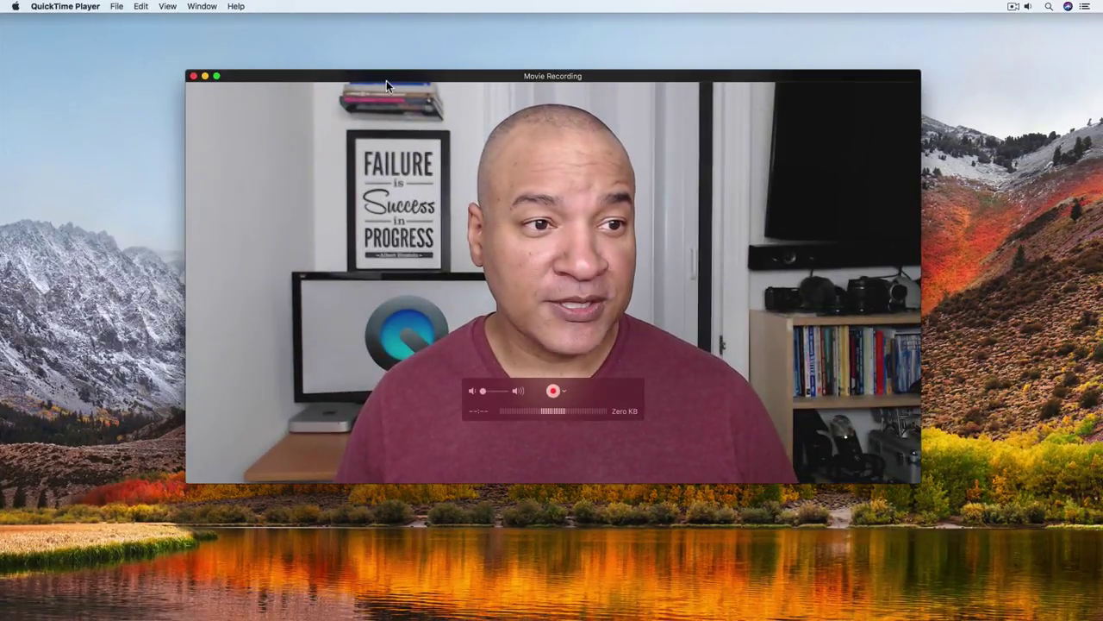
mouse_move(383, 77)
mouse_down()
mouse_move(426, 70)
mouse_move(406, 75)
mouse_up()
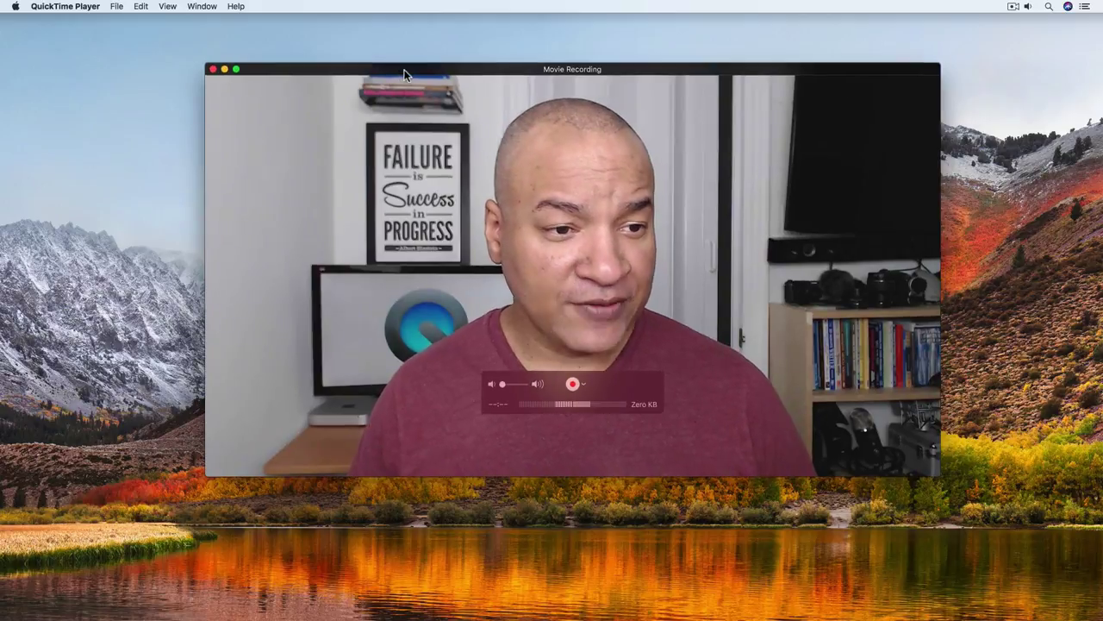
Step: Check the camera, microphone and quality options, and shrink the webcam window into the lower-right corner of the desktop
click(582, 387)
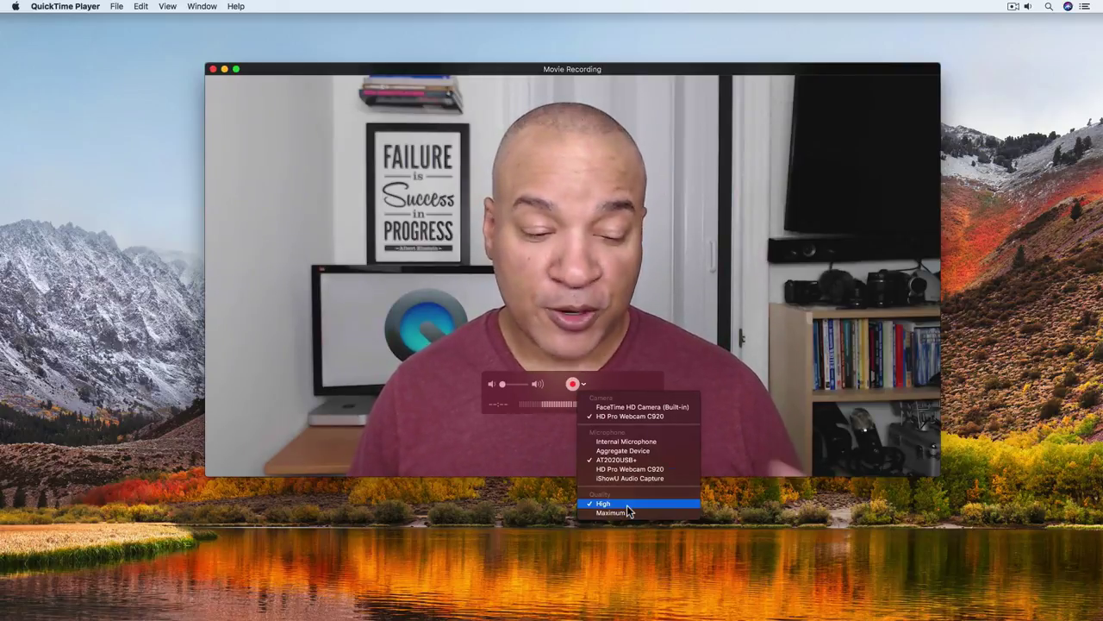
click(524, 491)
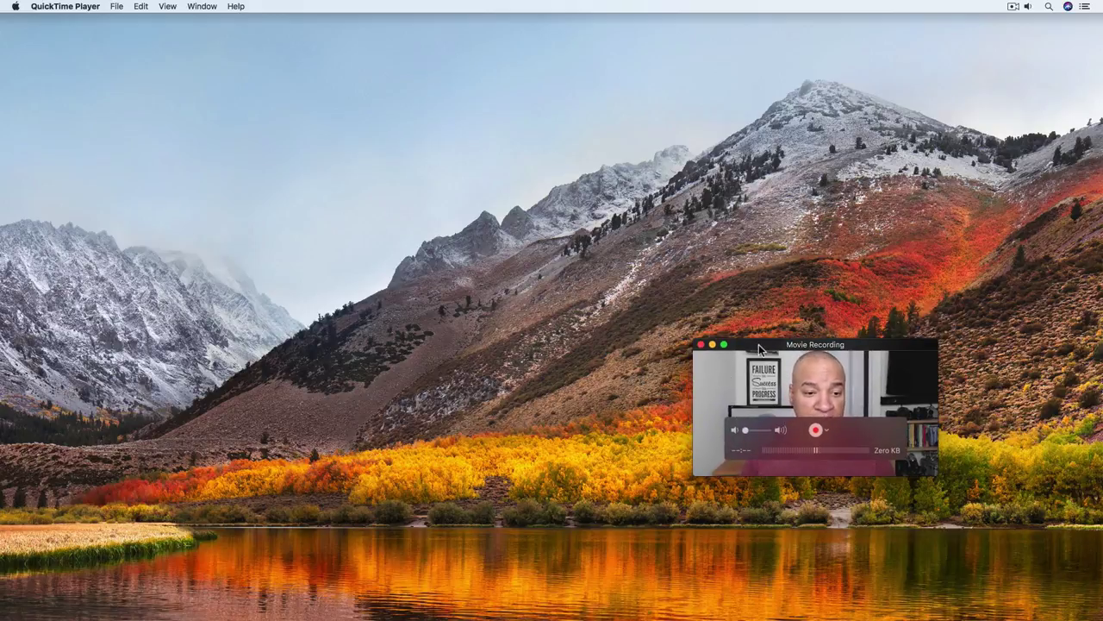
drag(759, 347, 902, 477)
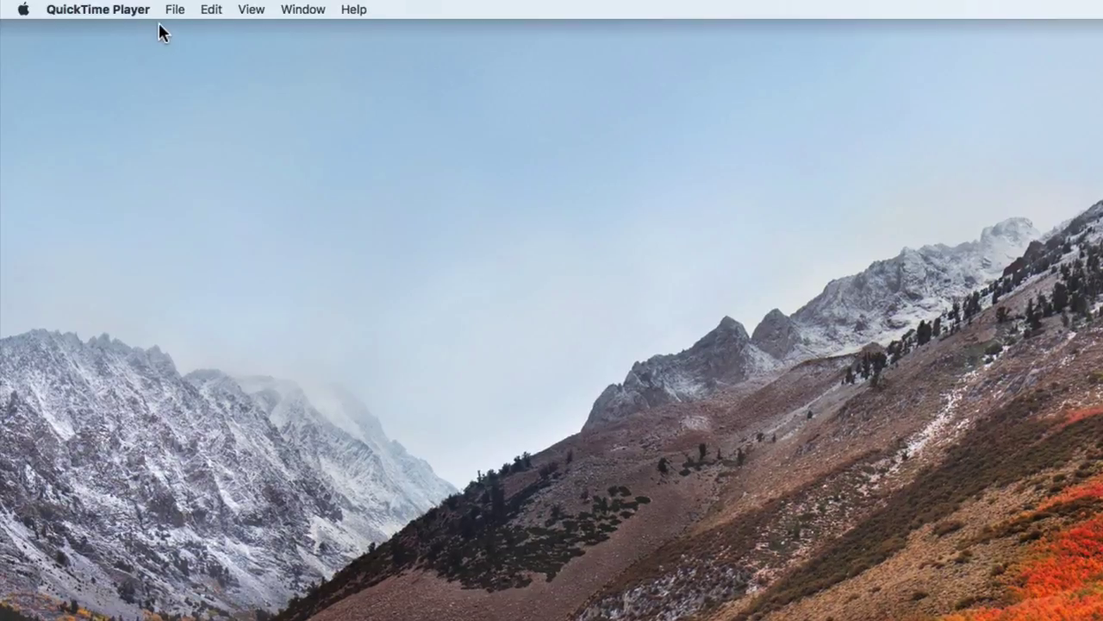
Step: Create a new screen recording and move its control window to the upper middle of the desktop
click(177, 10)
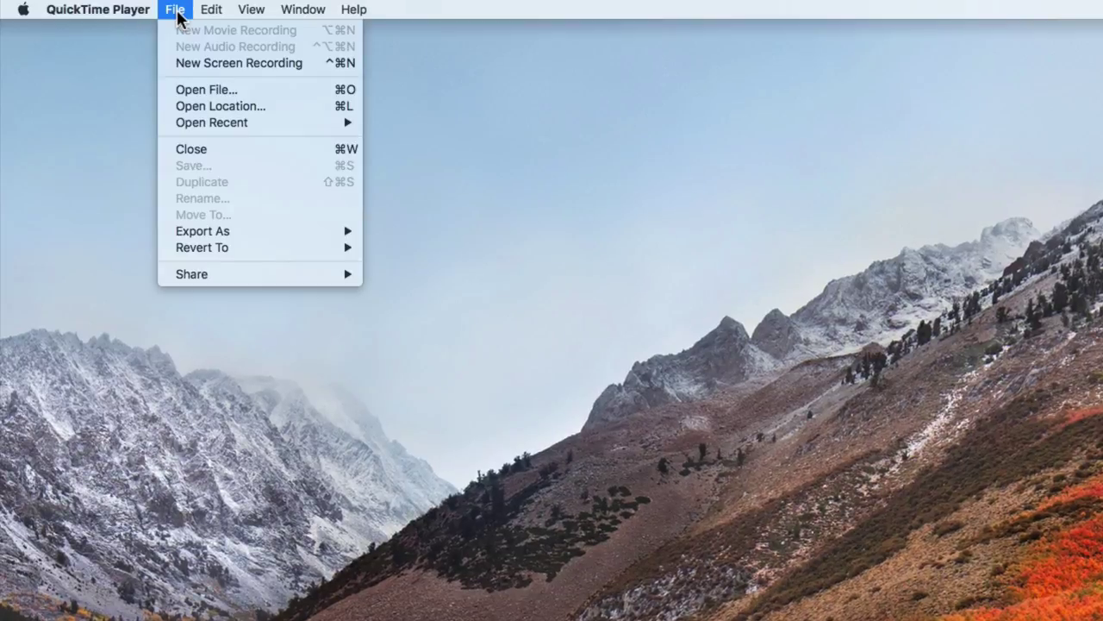
click(162, 62)
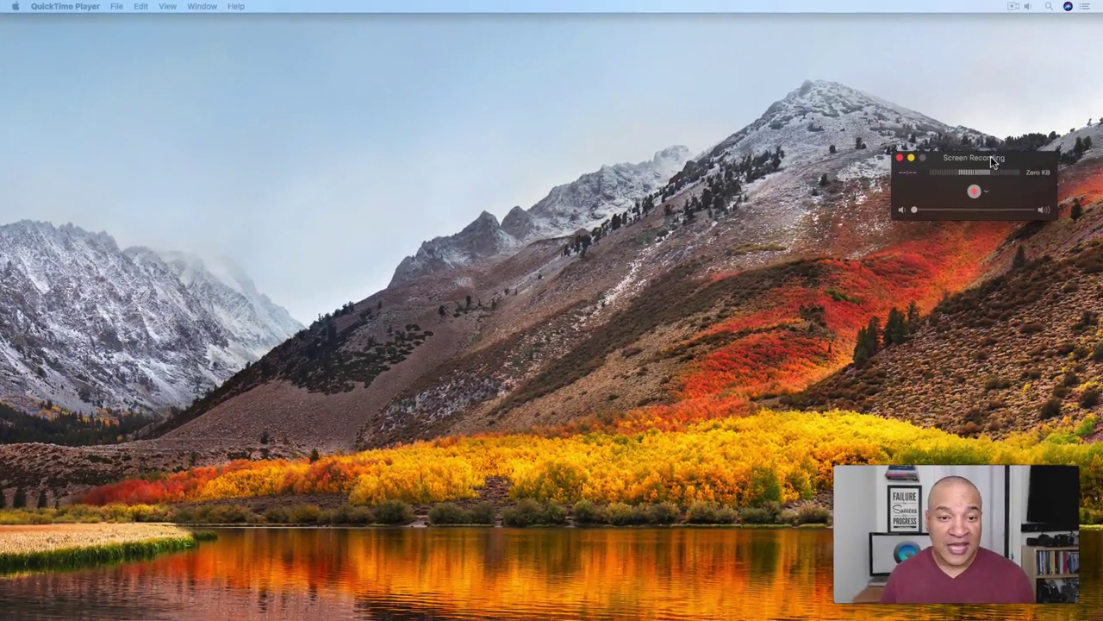
drag(975, 162, 516, 85)
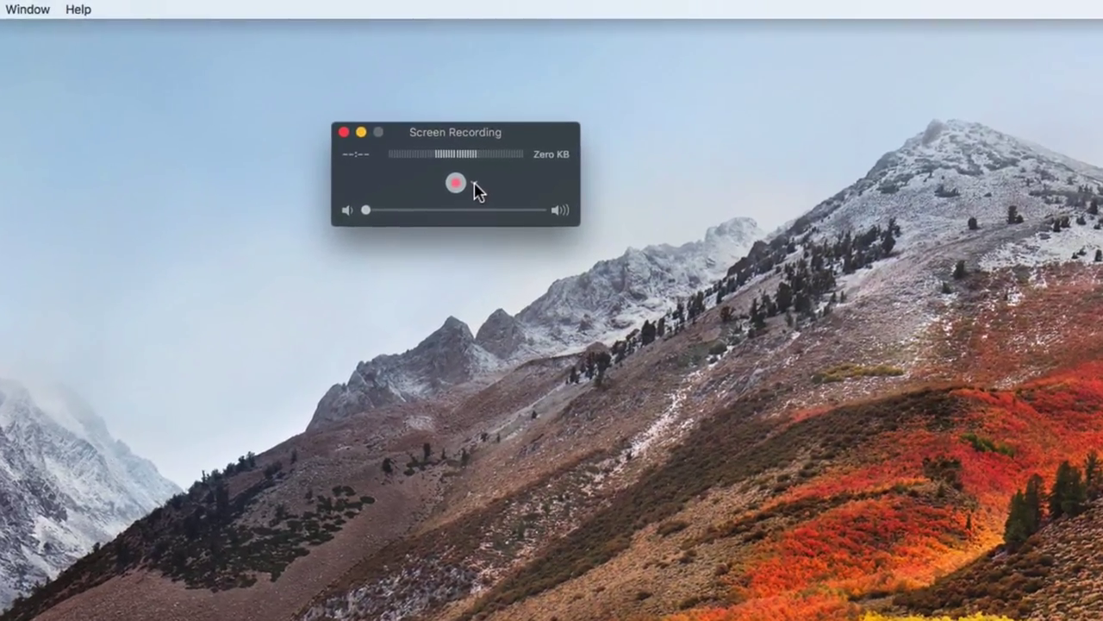
Step: Check the screen recording's microphone and mouse-click options, and move its control window to the upper-left area of the desktop
click(497, 142)
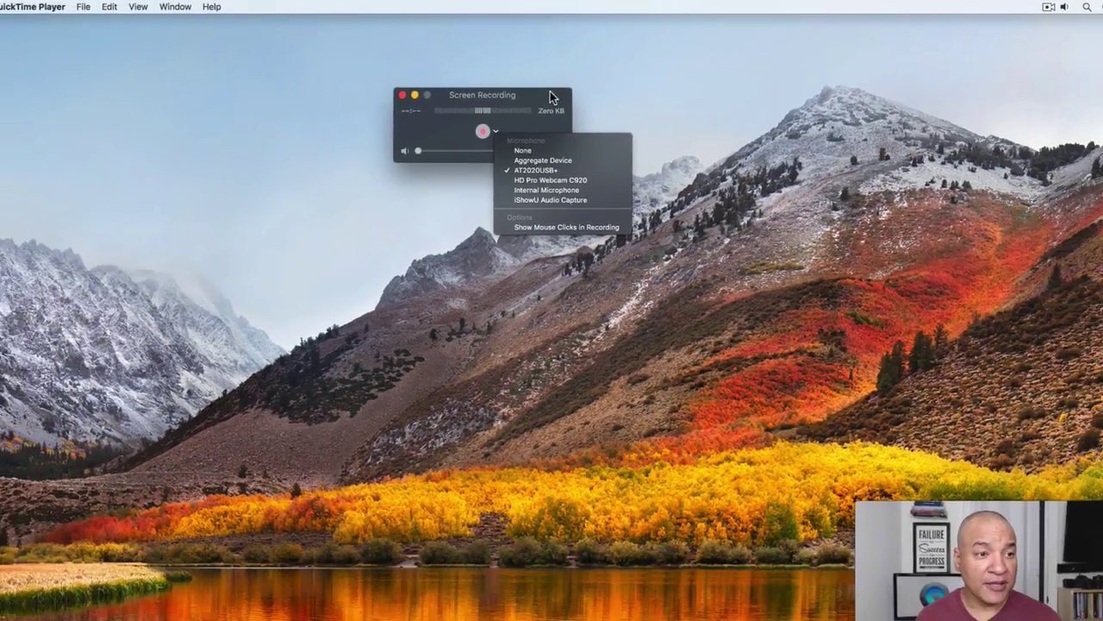
click(557, 121)
drag(557, 90, 369, 88)
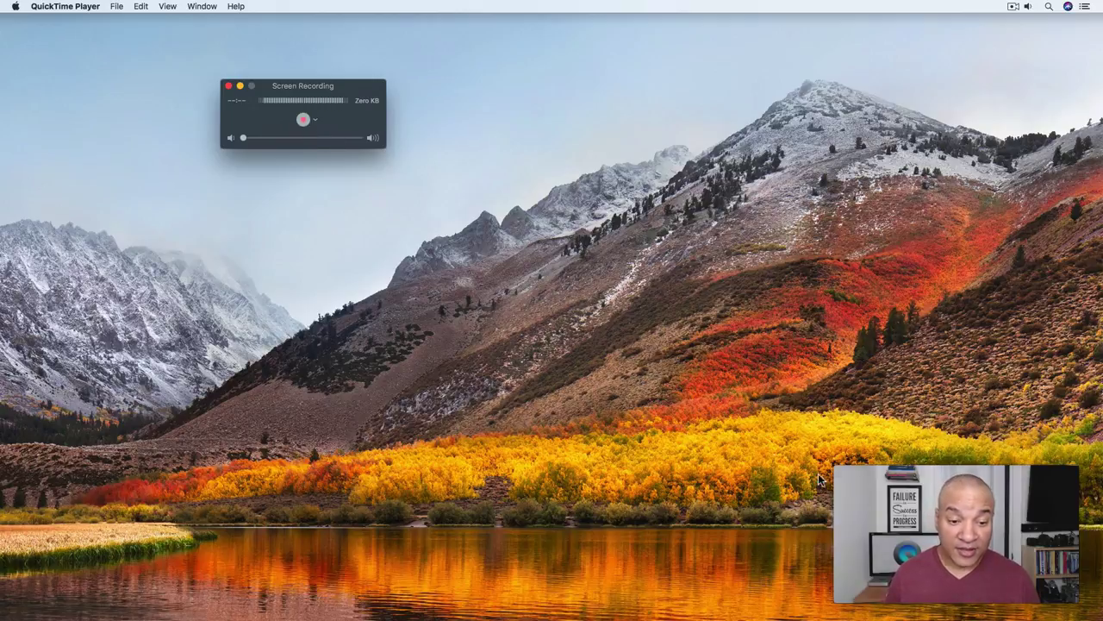
mouse_move(979, 557)
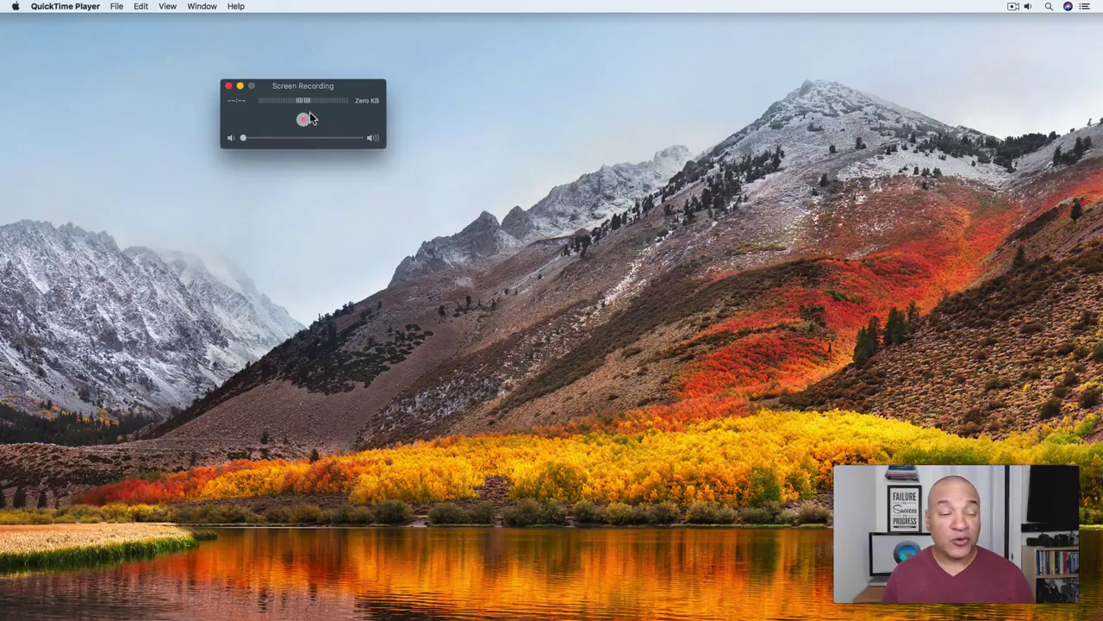
drag(317, 85, 300, 73)
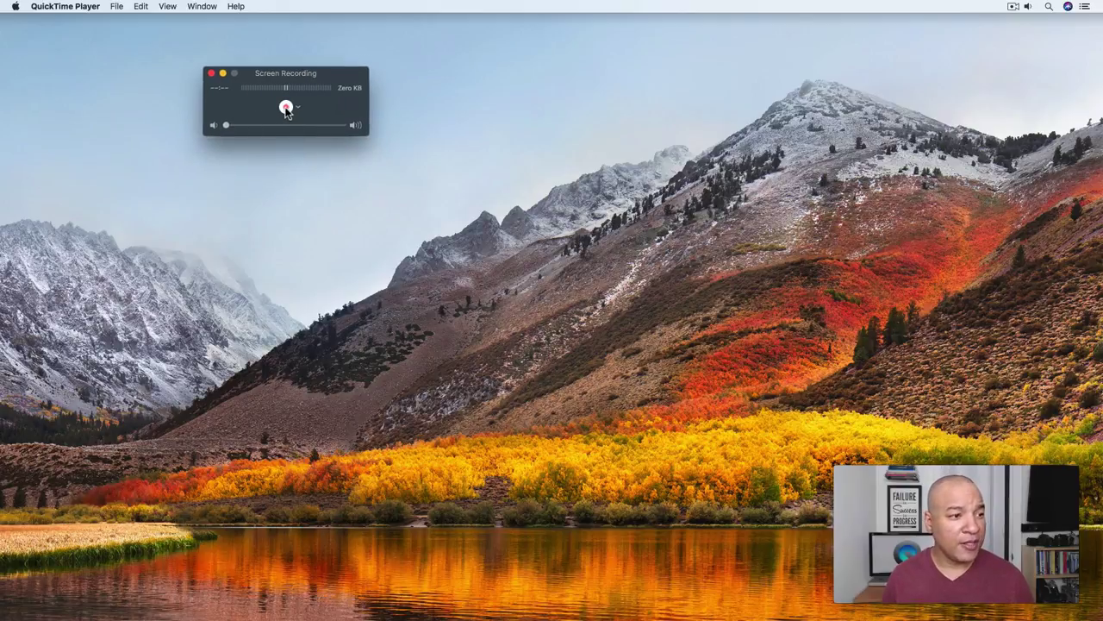
click(286, 108)
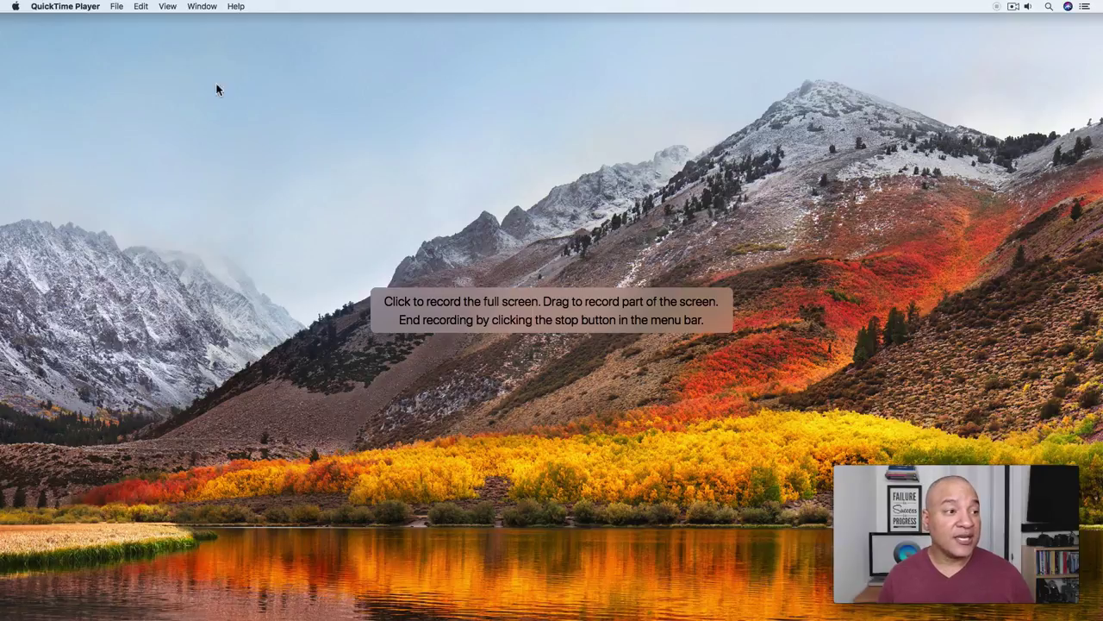
drag(188, 69, 788, 553)
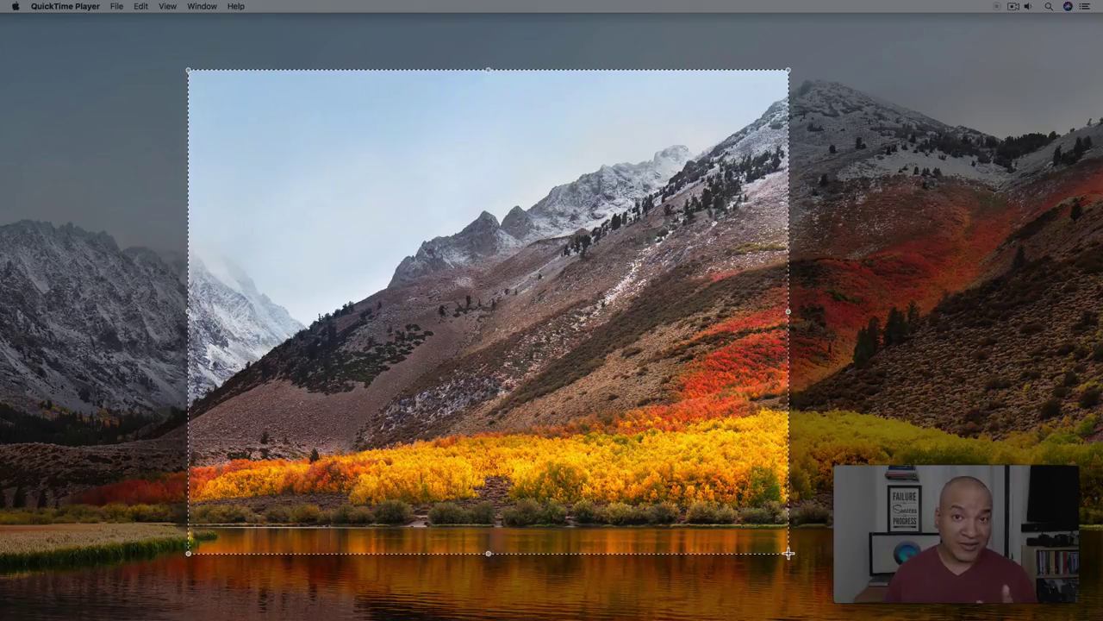
drag(789, 553, 805, 592)
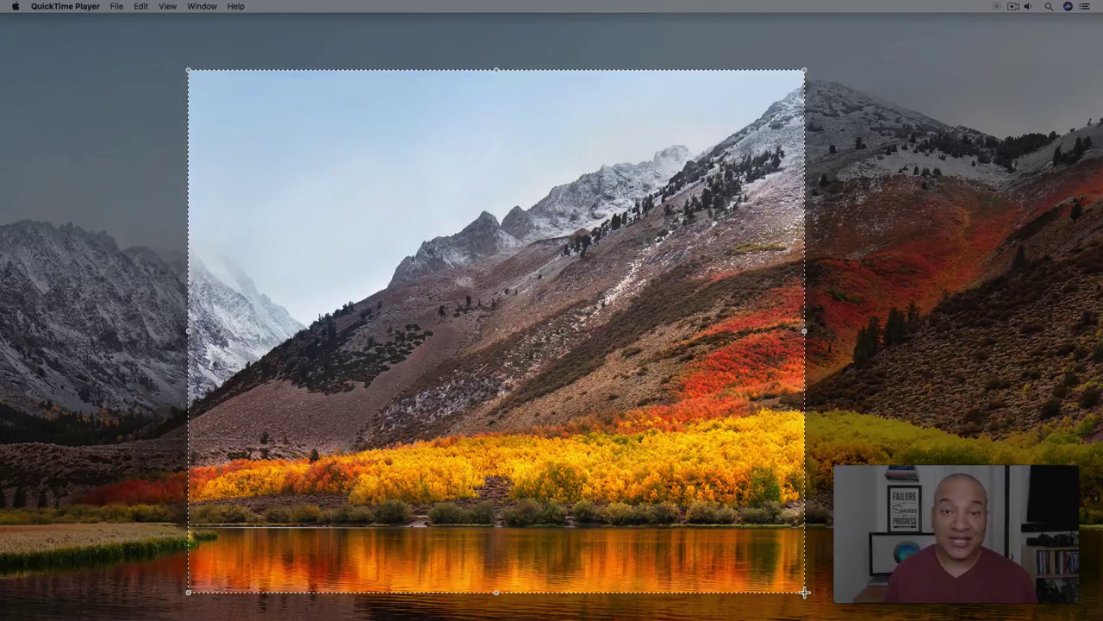
drag(805, 593, 786, 569)
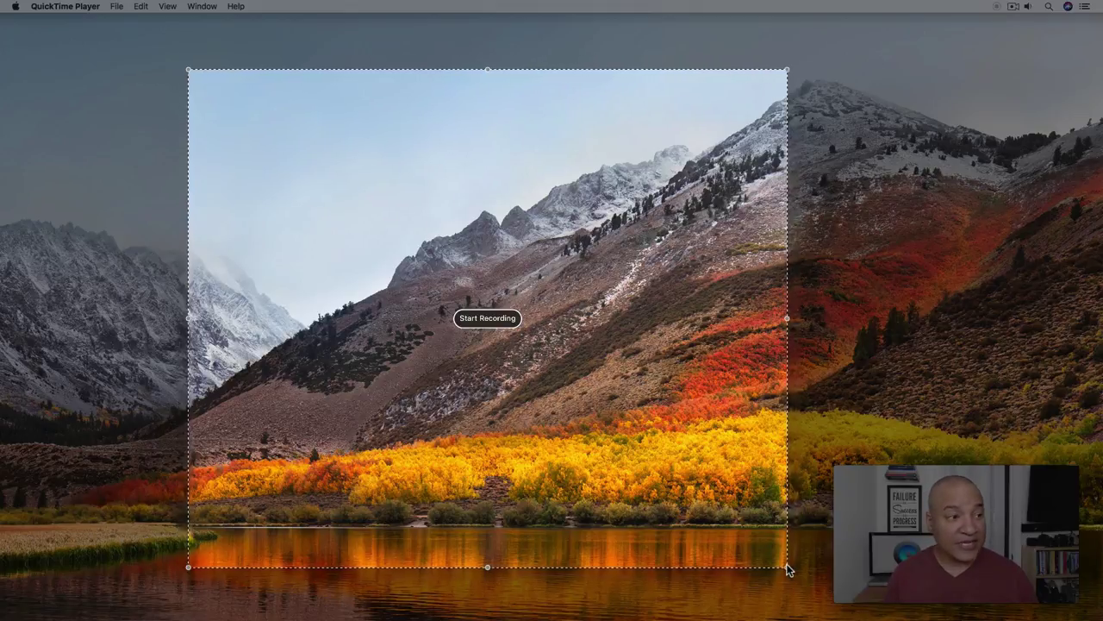
key(Escape)
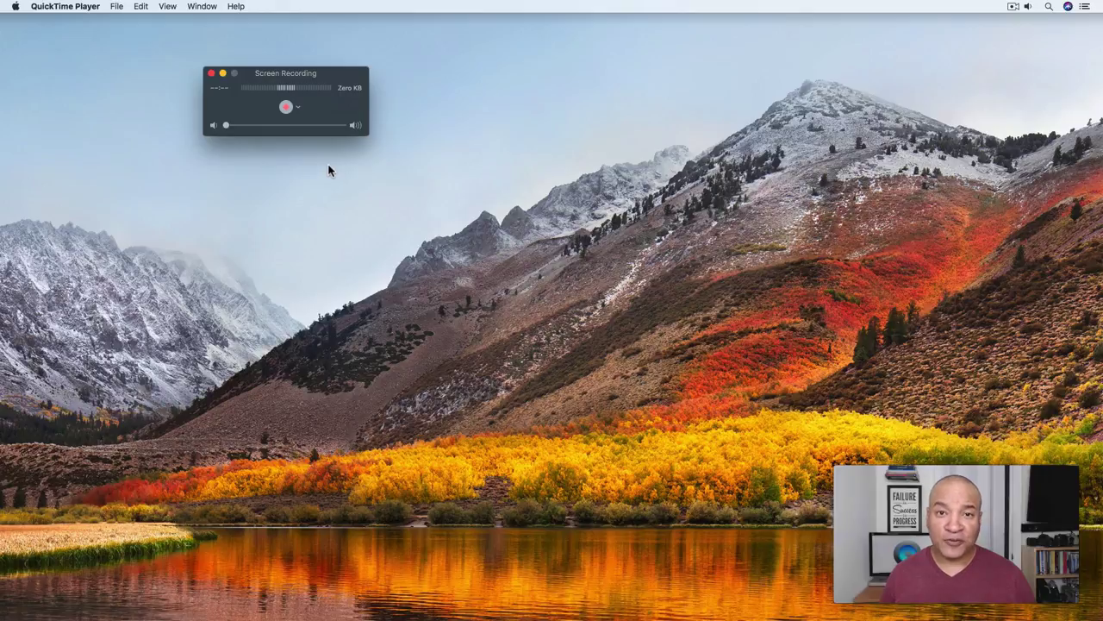
Step: Start recording the full screen and switch to Chrome with the michaelkinney.com homepage
click(286, 108)
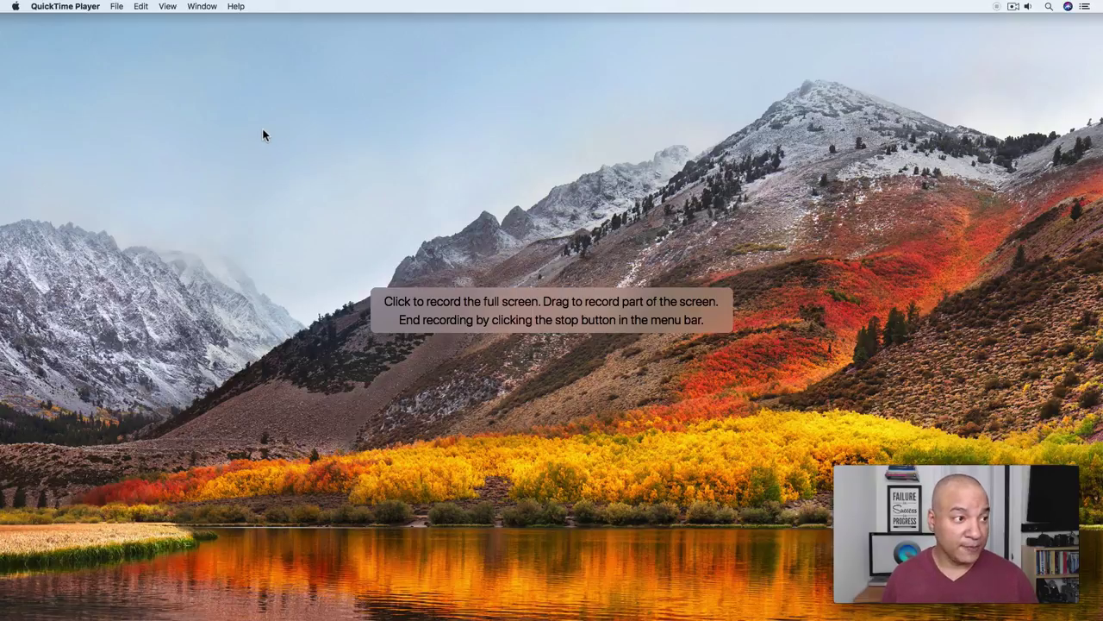
click(263, 131)
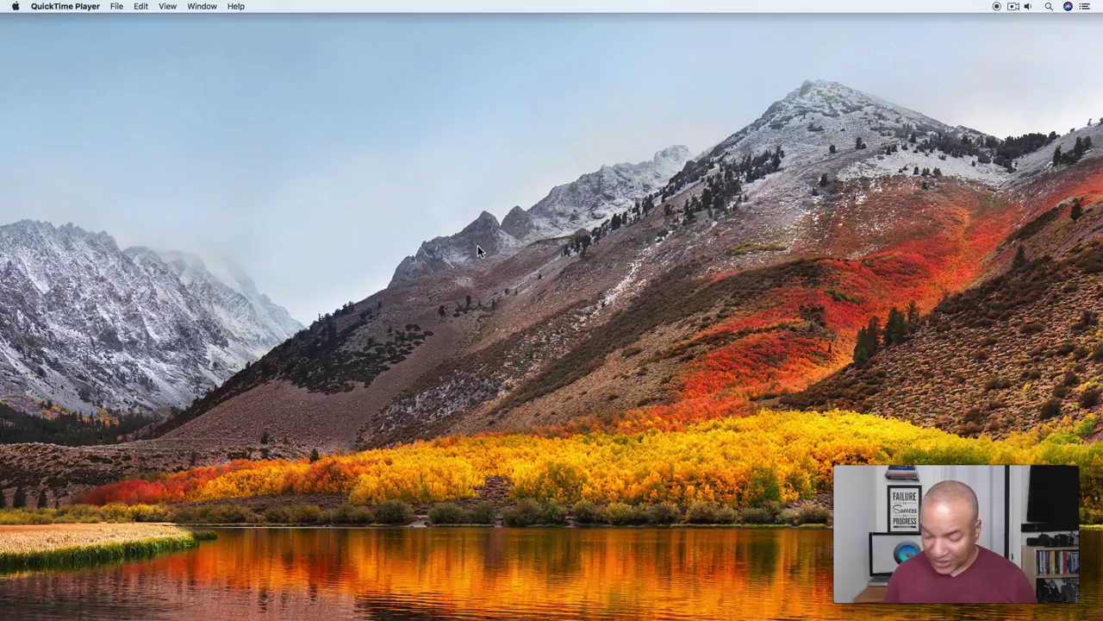
key(super+Tab)
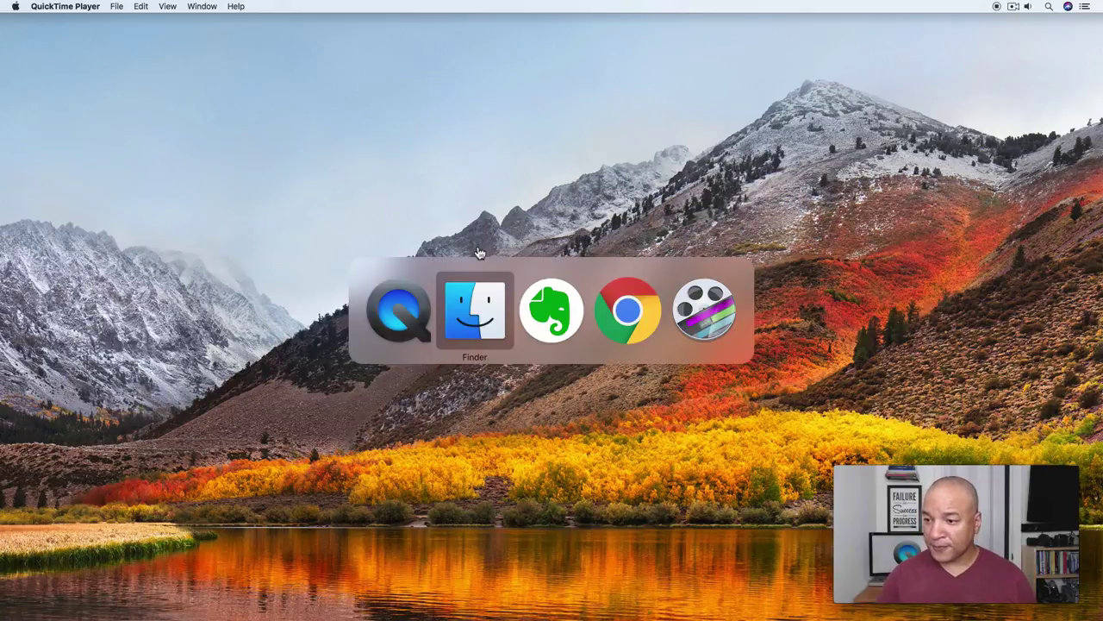
key(super+Tab)
key(super+Tab)
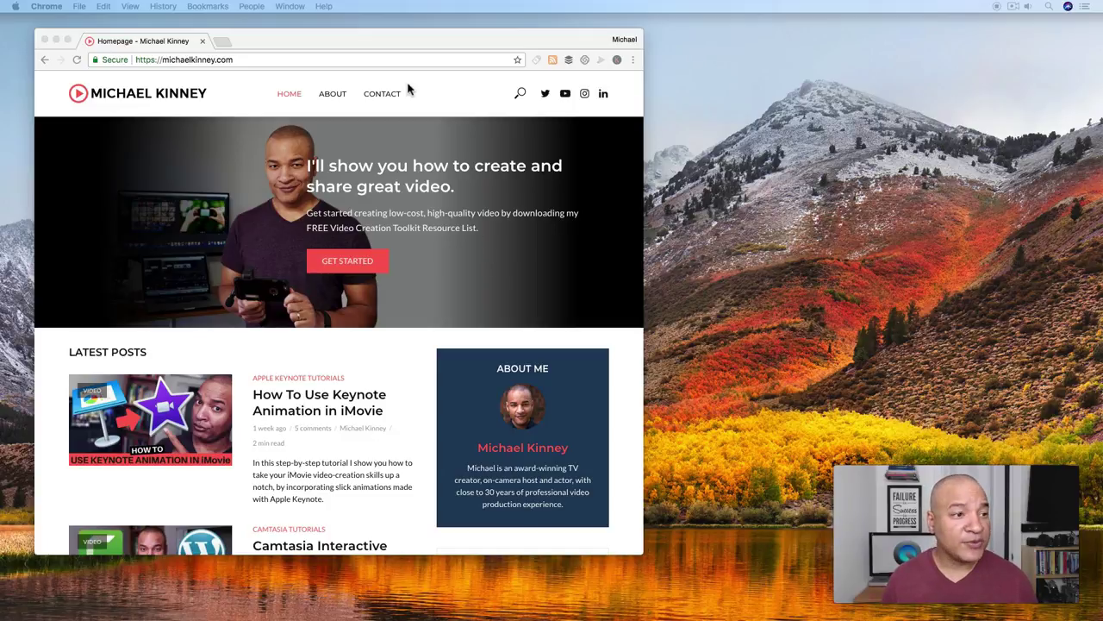
Step: Scroll the homepage to the latest posts and widen the browser window across the desktop until it overlaps the webcam window
mouse_move(351, 40)
mouse_down()
mouse_move(394, 42)
mouse_move(357, 44)
mouse_up()
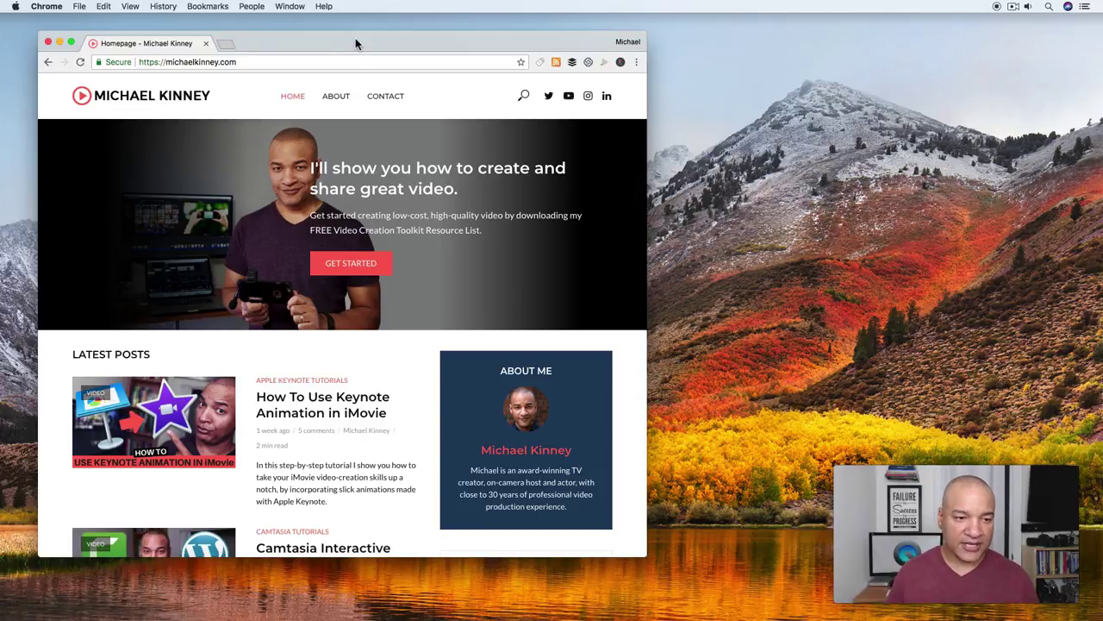
scroll(384, 286, down, 5)
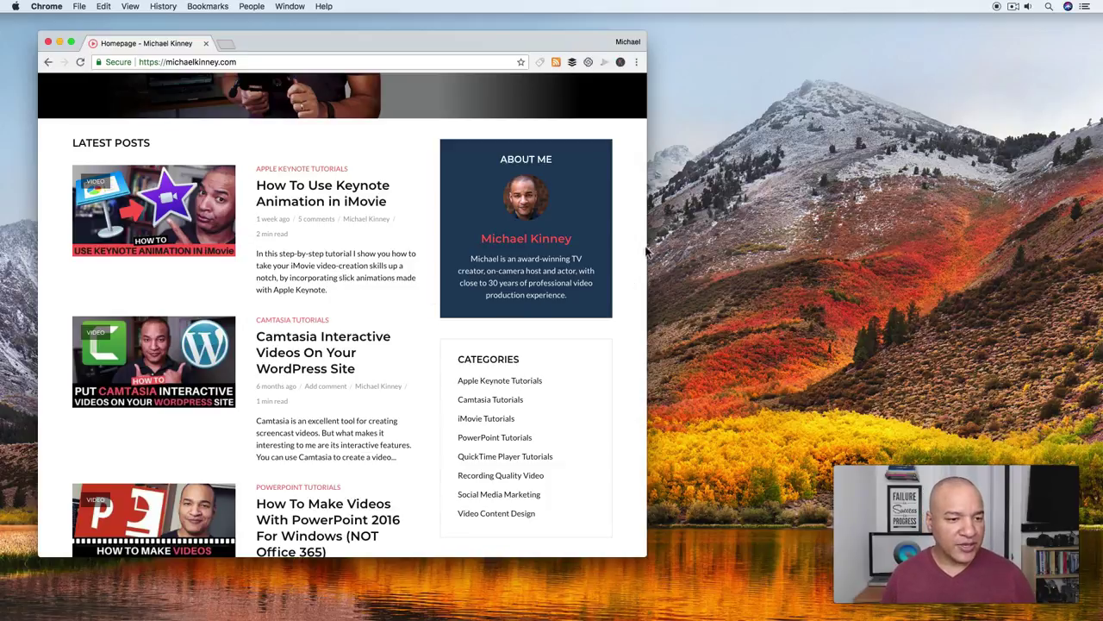
mouse_move(645, 240)
mouse_down()
mouse_move(695, 267)
mouse_move(625, 248)
mouse_up()
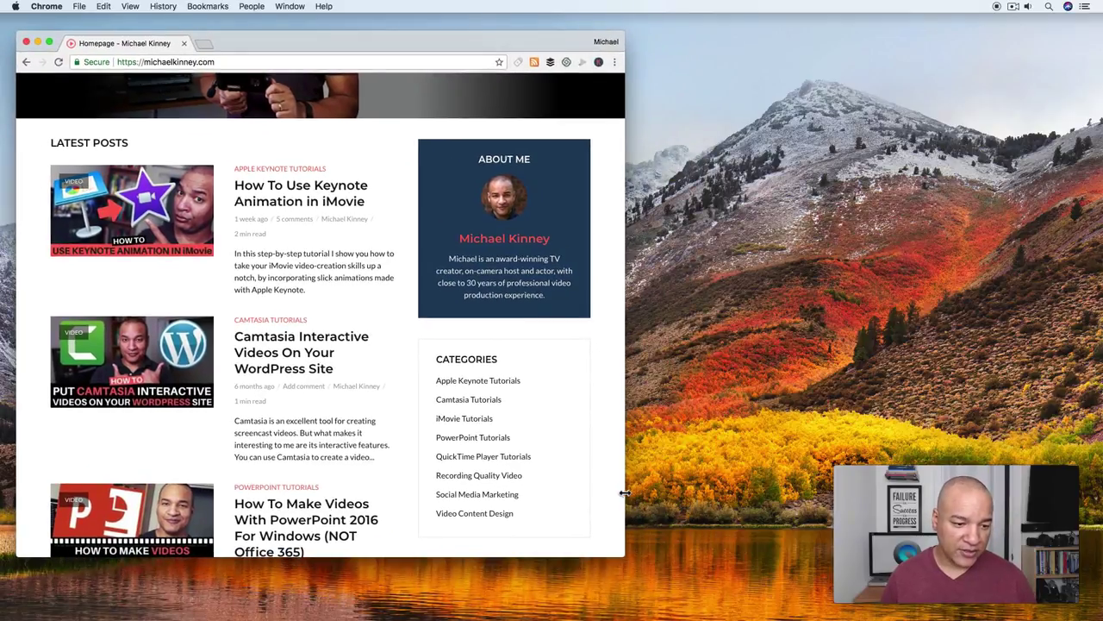
drag(624, 496, 1086, 543)
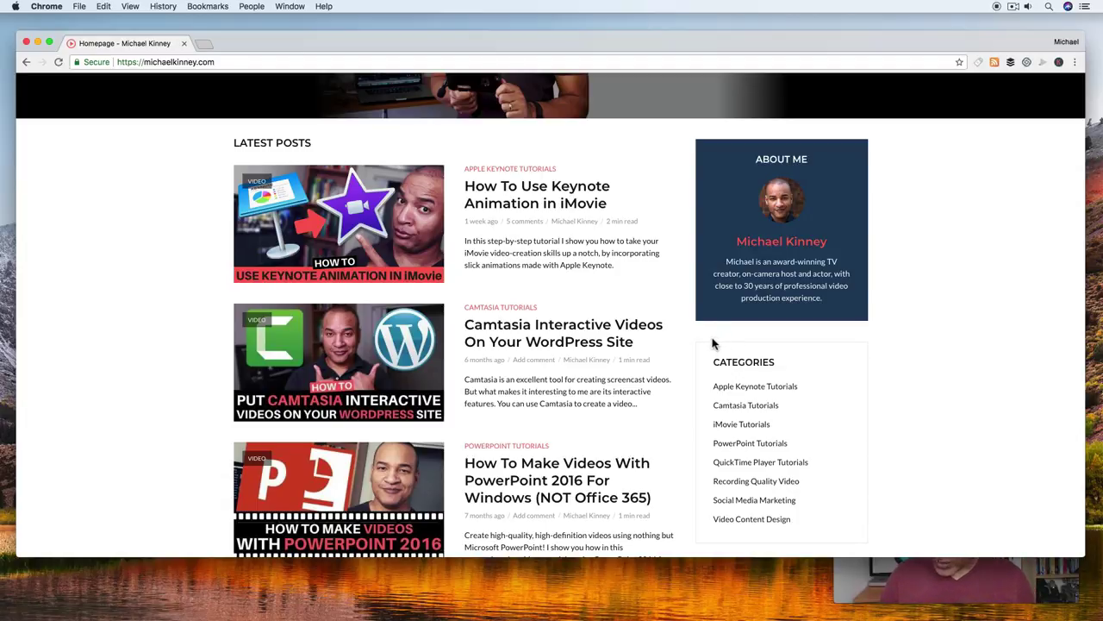
Step: Switch to QuickTime Player and set the webcam window to float on top of other windows
key(super+Tab)
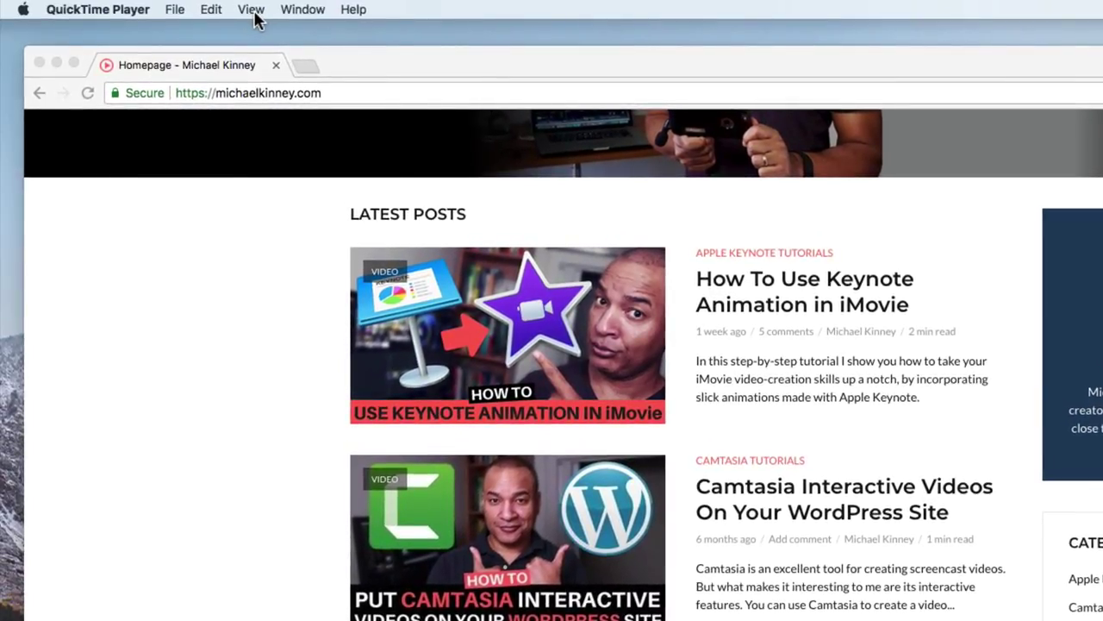
click(252, 10)
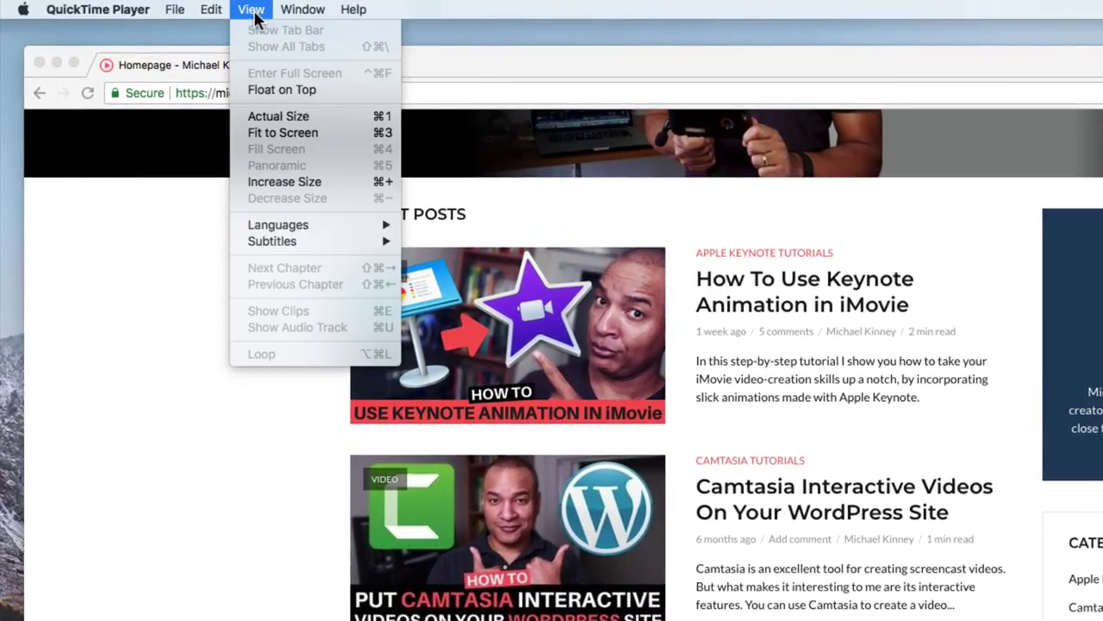
click(240, 92)
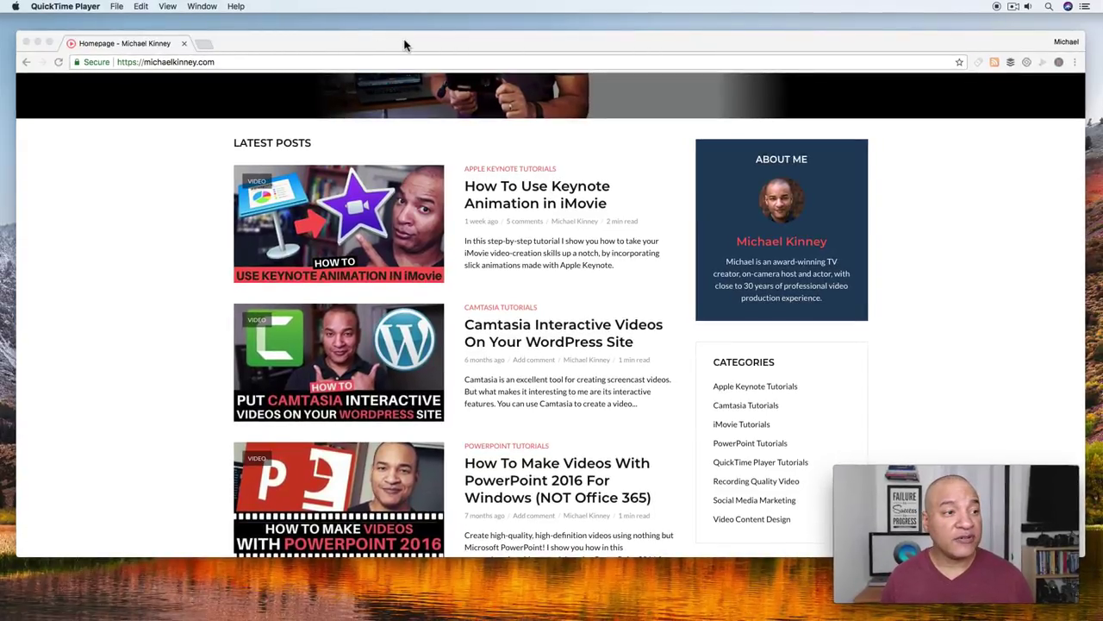
Step: Bring the Chrome window into focus and reposition it slightly beneath the floating webcam window
click(404, 44)
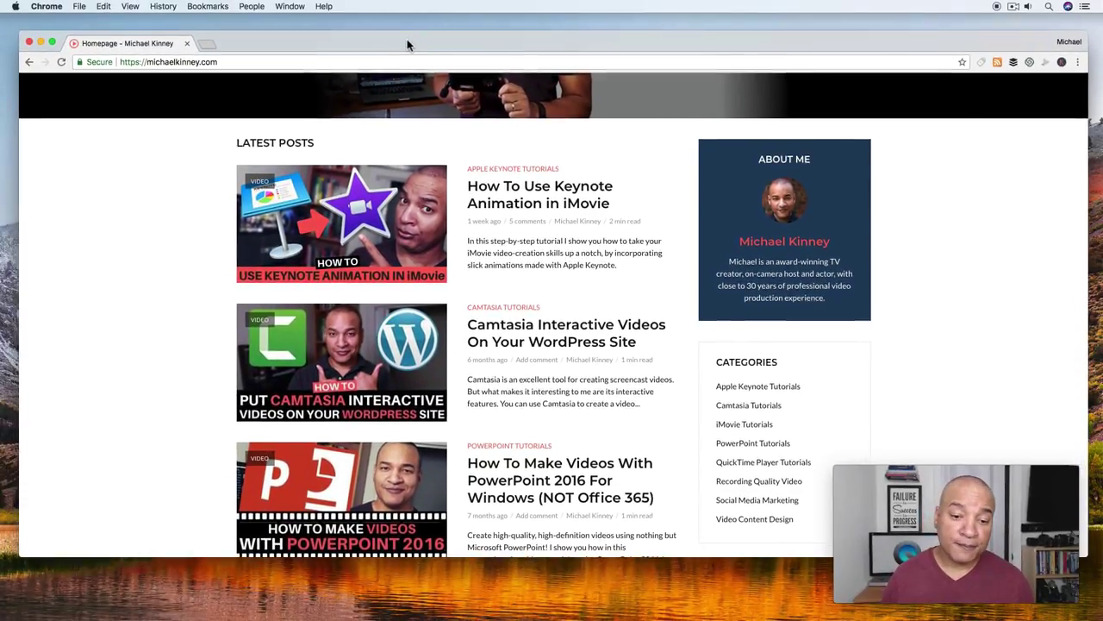
drag(404, 45, 394, 34)
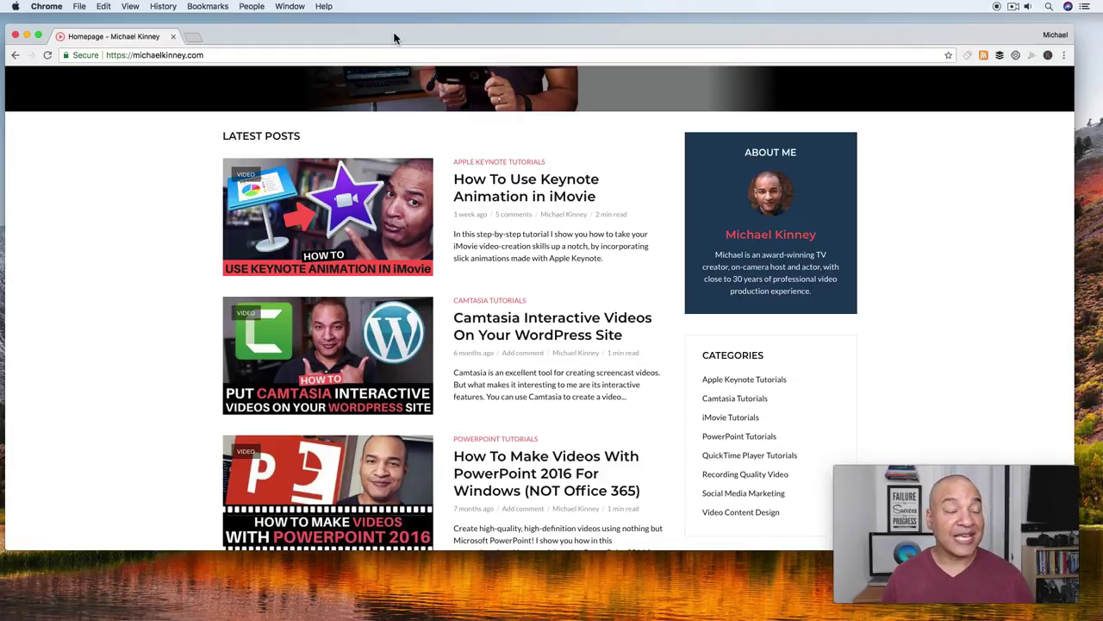
drag(394, 37, 393, 35)
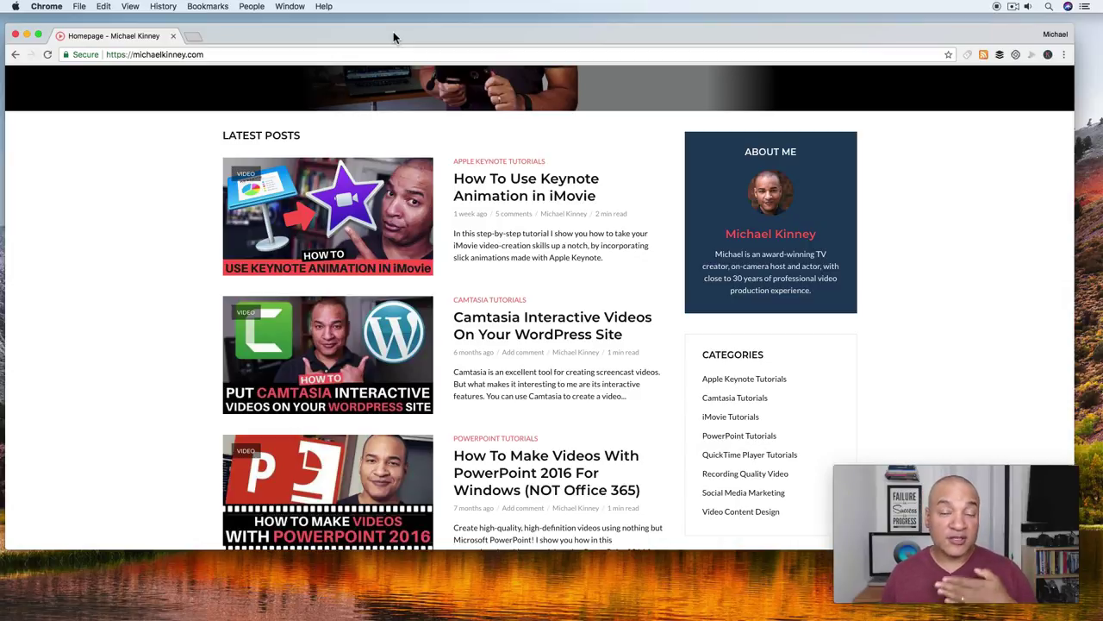
drag(393, 33, 399, 36)
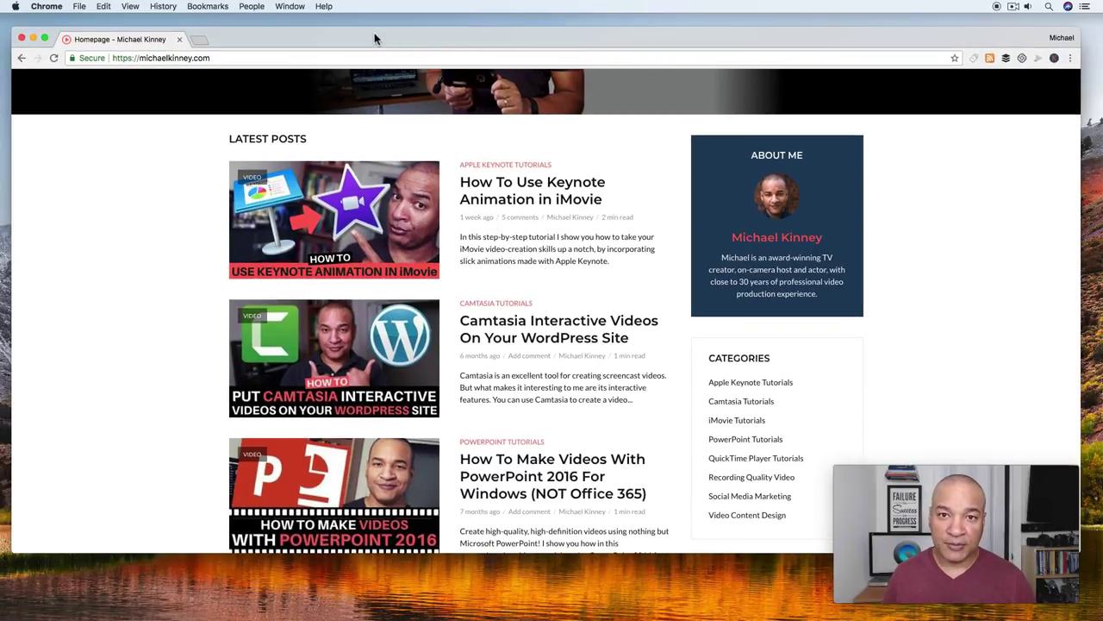
Step: Try the Chrome window in full-screen mode, scroll the homepage up to its header, and return to the normal window size
drag(345, 35, 351, 35)
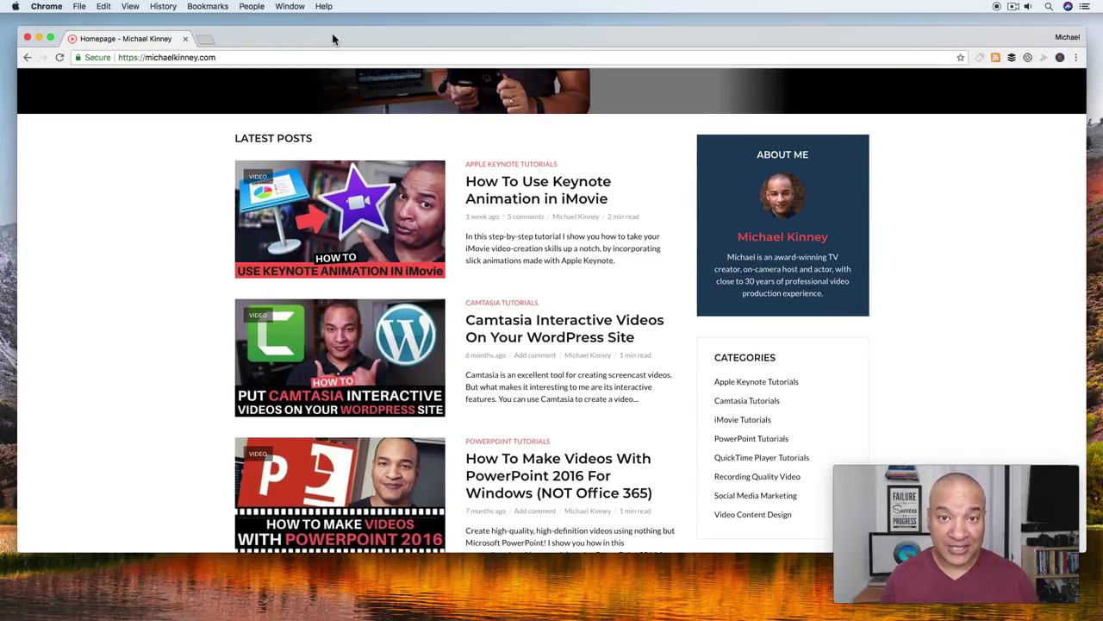
drag(261, 38, 263, 38)
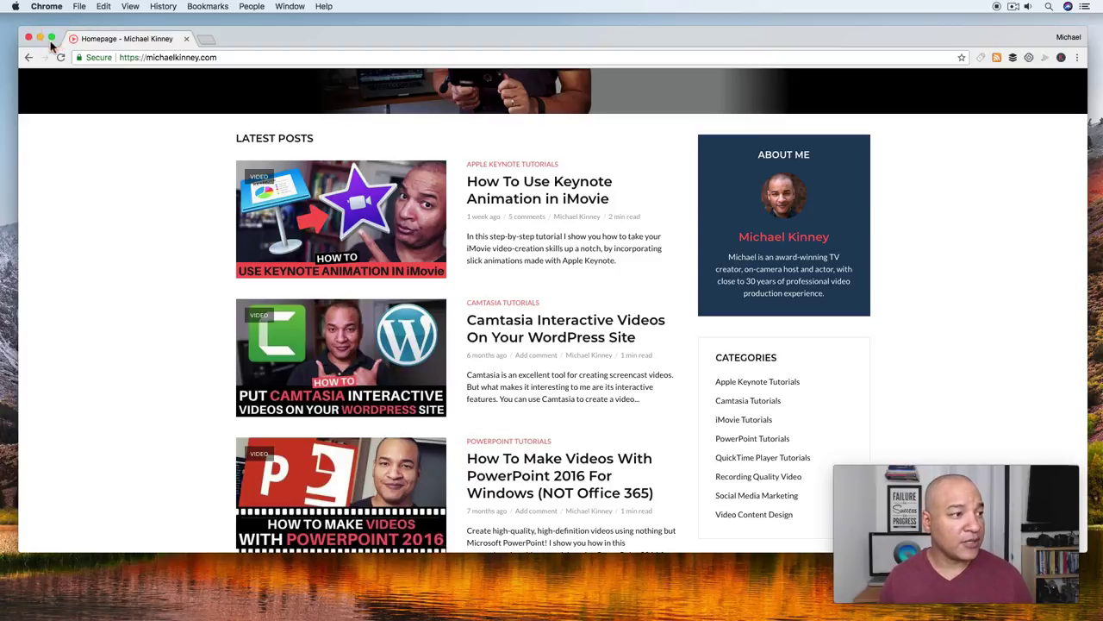
click(51, 37)
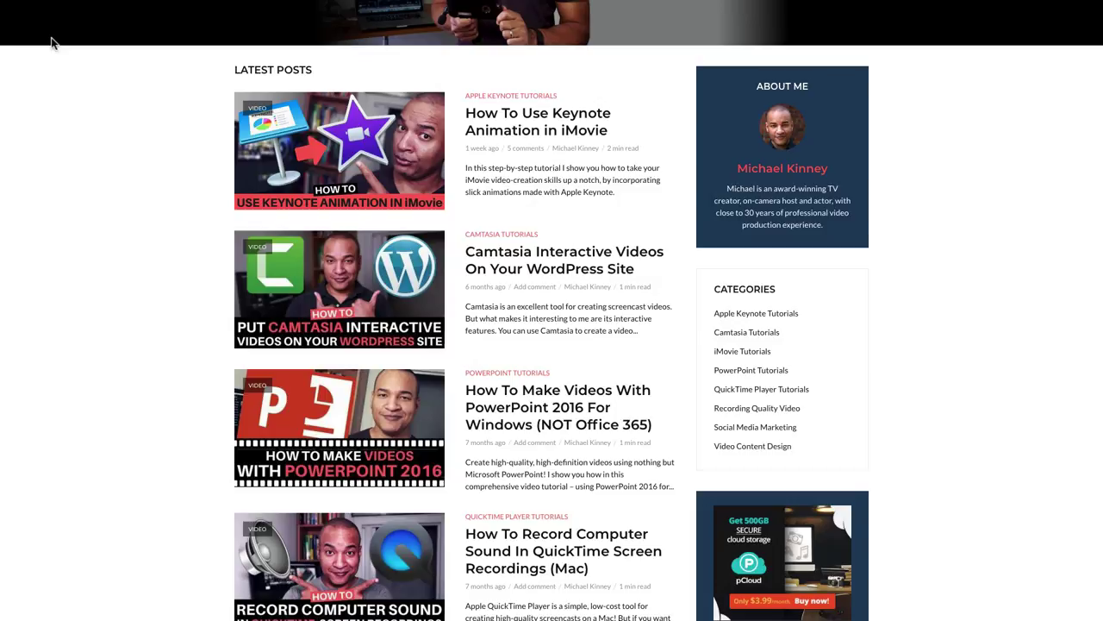
scroll(162, 226, up, 3)
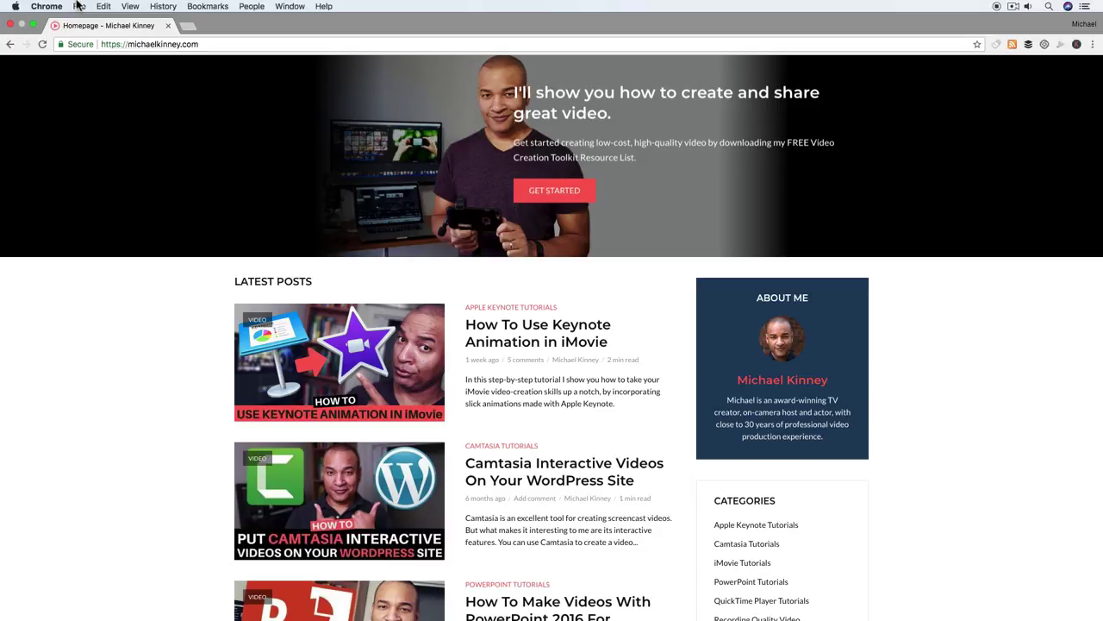
mouse_move(78, 7)
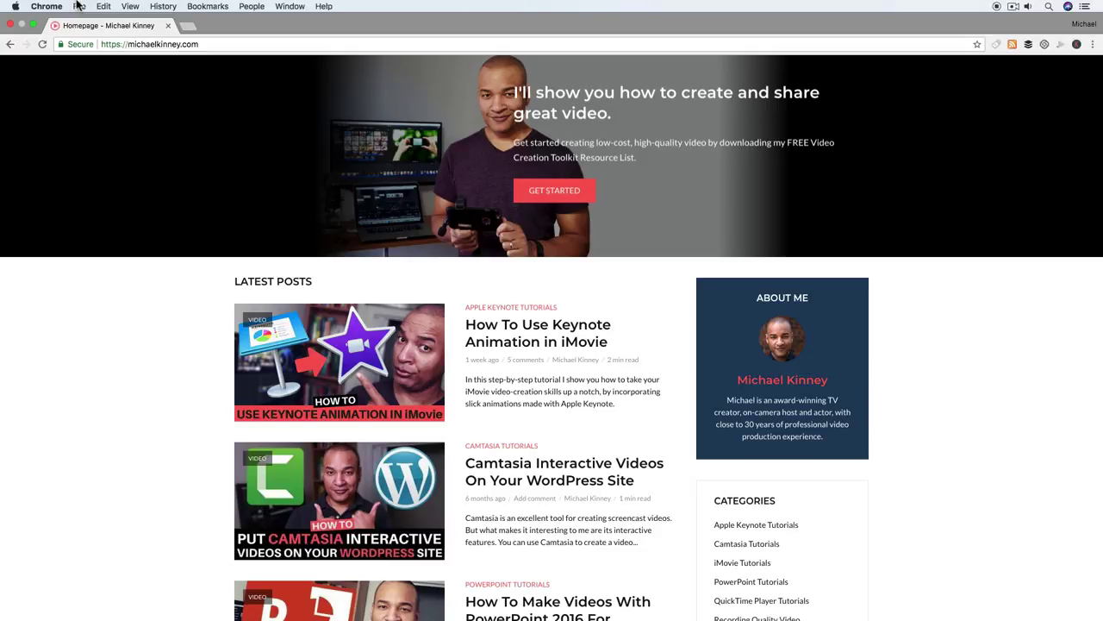
click(33, 26)
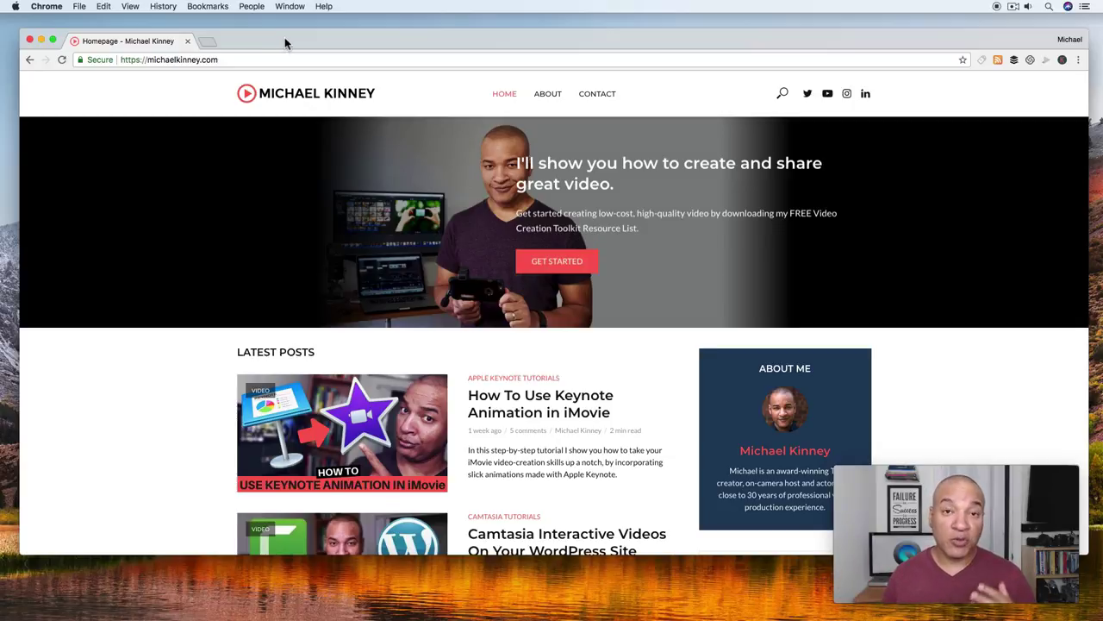
Step: Move the Chrome window to the desktop's upper-left corner and stretch it to fill nearly the whole desktop beneath the webcam window
drag(284, 42, 268, 30)
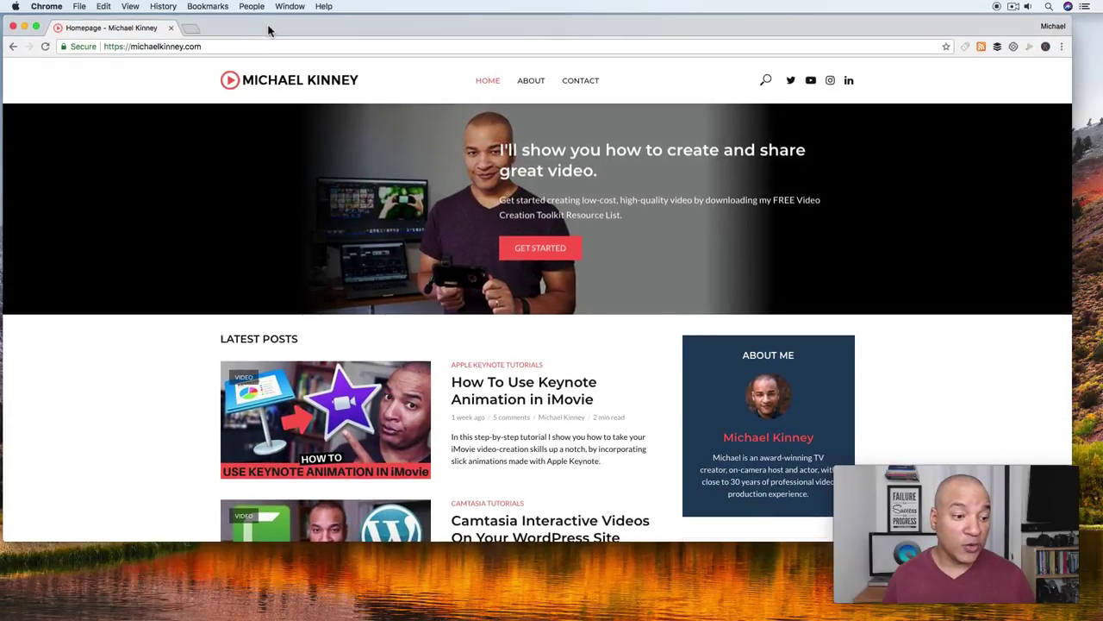
drag(664, 542, 671, 614)
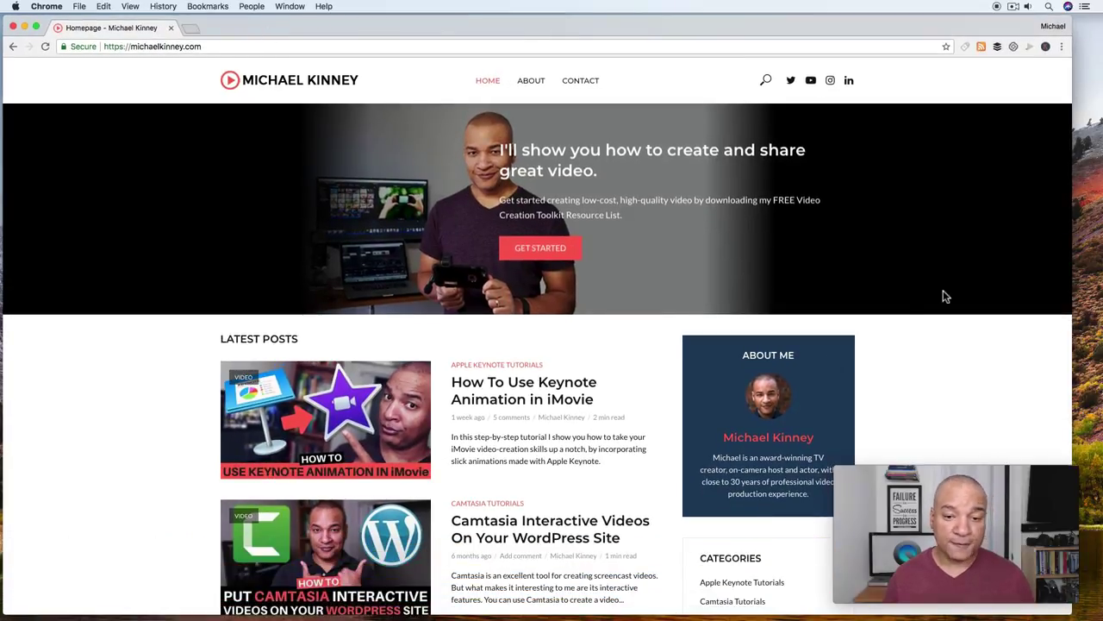
drag(1072, 332, 1102, 338)
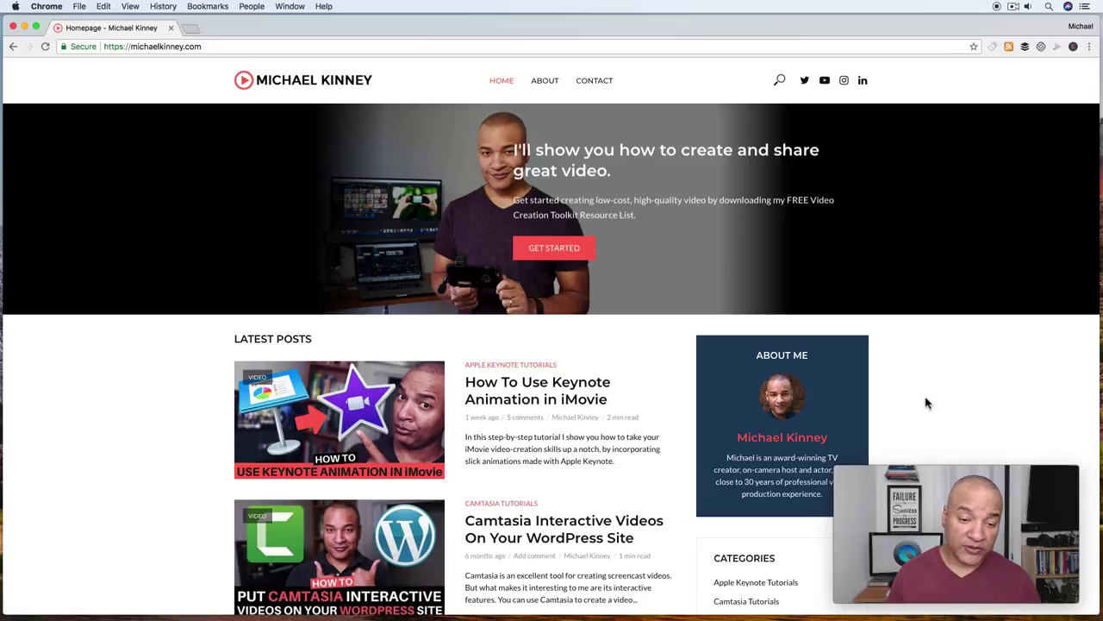
Step: Stop the screen recording, shrink its playback window and reposition it over the browser page
mouse_move(883, 479)
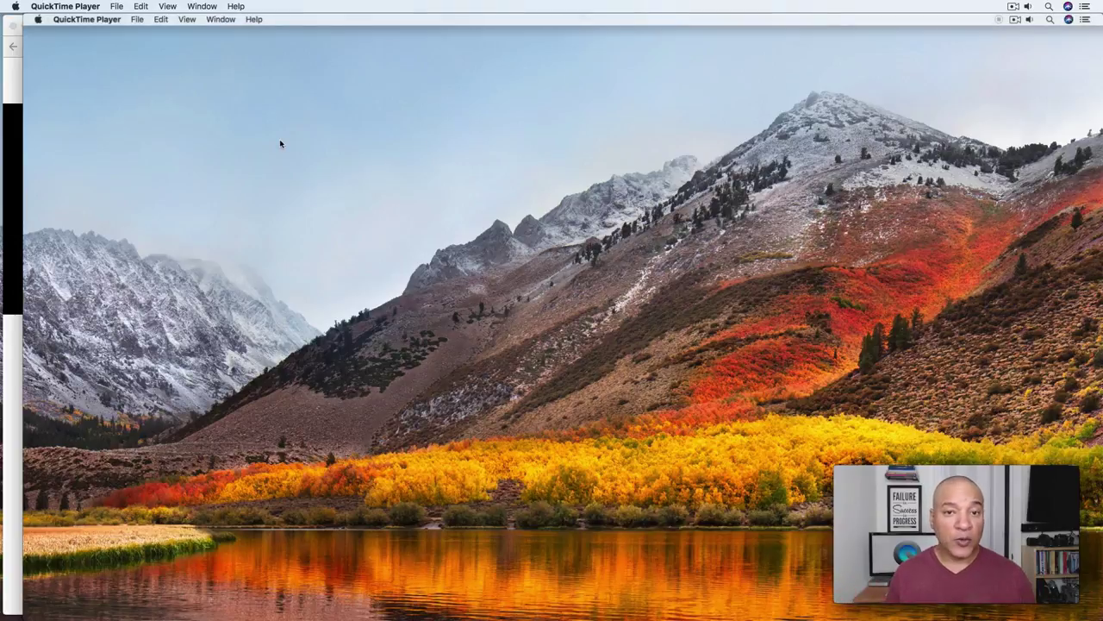
mouse_move(986, 308)
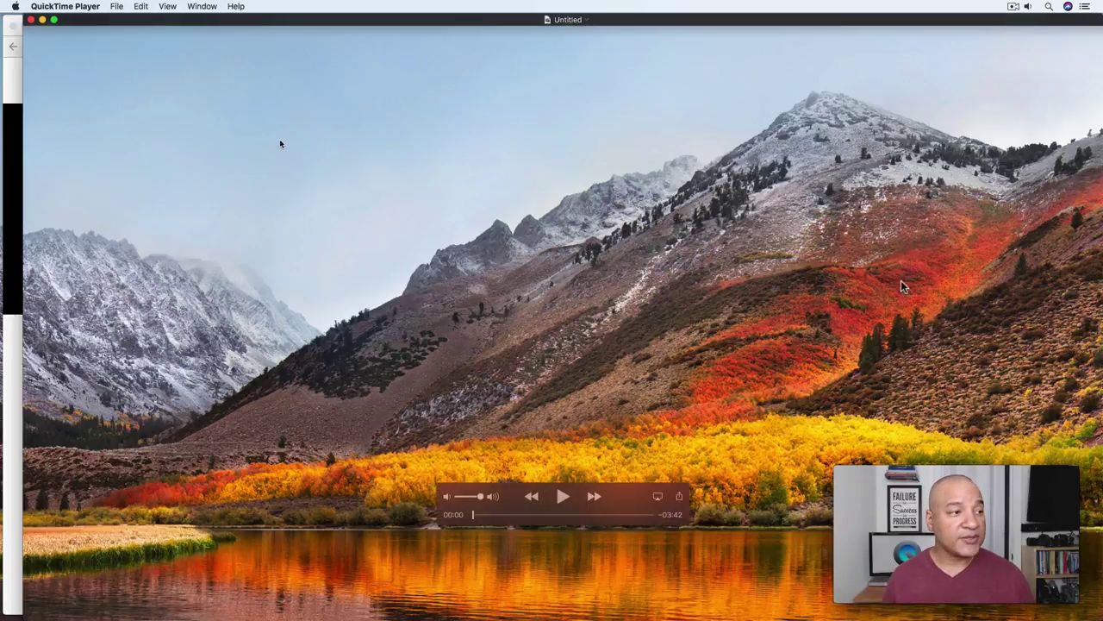
drag(414, 28, 377, 37)
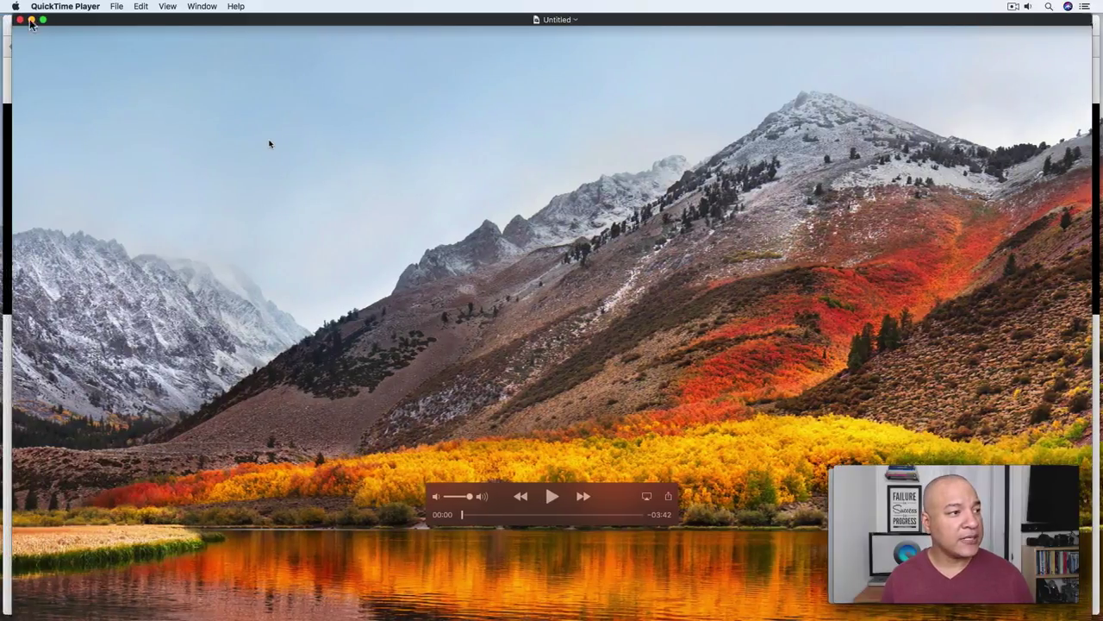
drag(11, 16, 256, 187)
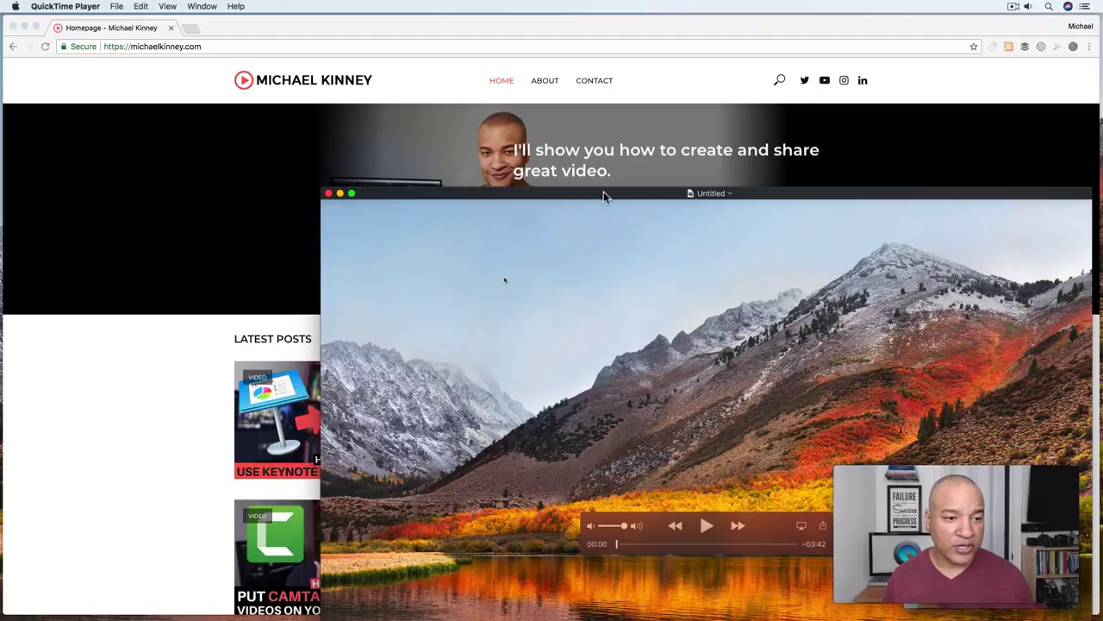
drag(603, 191, 362, 68)
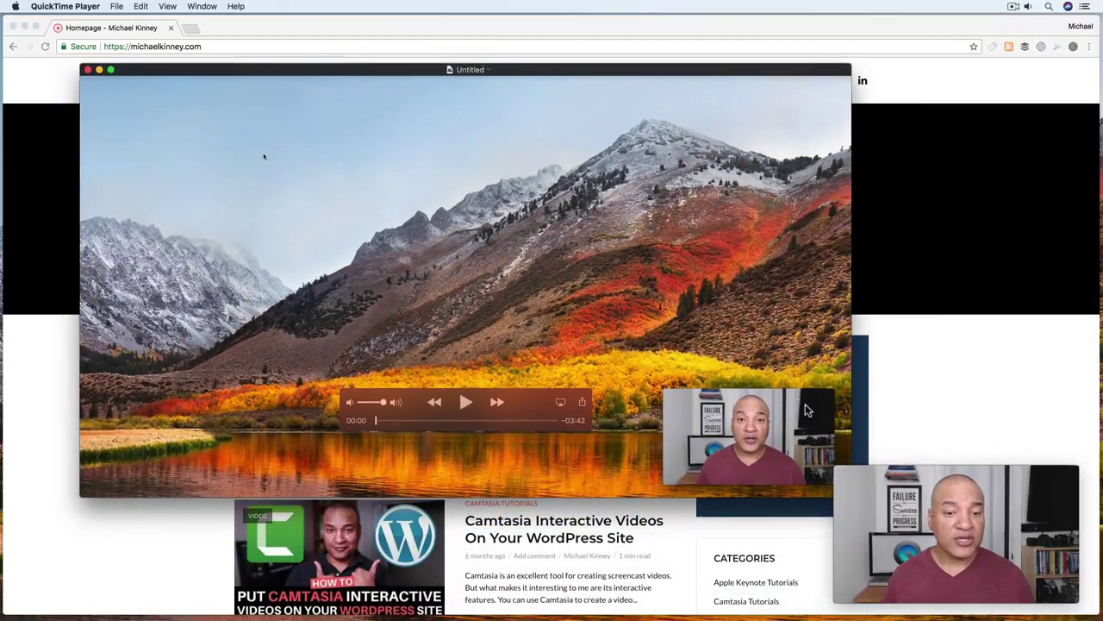
Step: Close the floating webcam Movie Recording window and shift the playback window slightly over the browser page
mouse_move(898, 487)
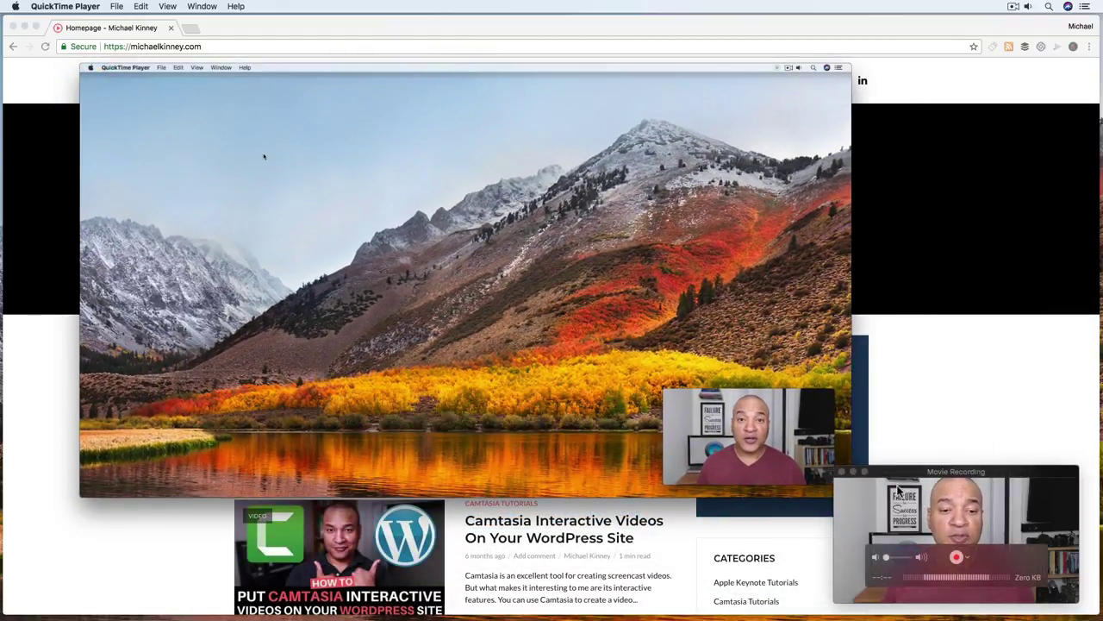
click(841, 471)
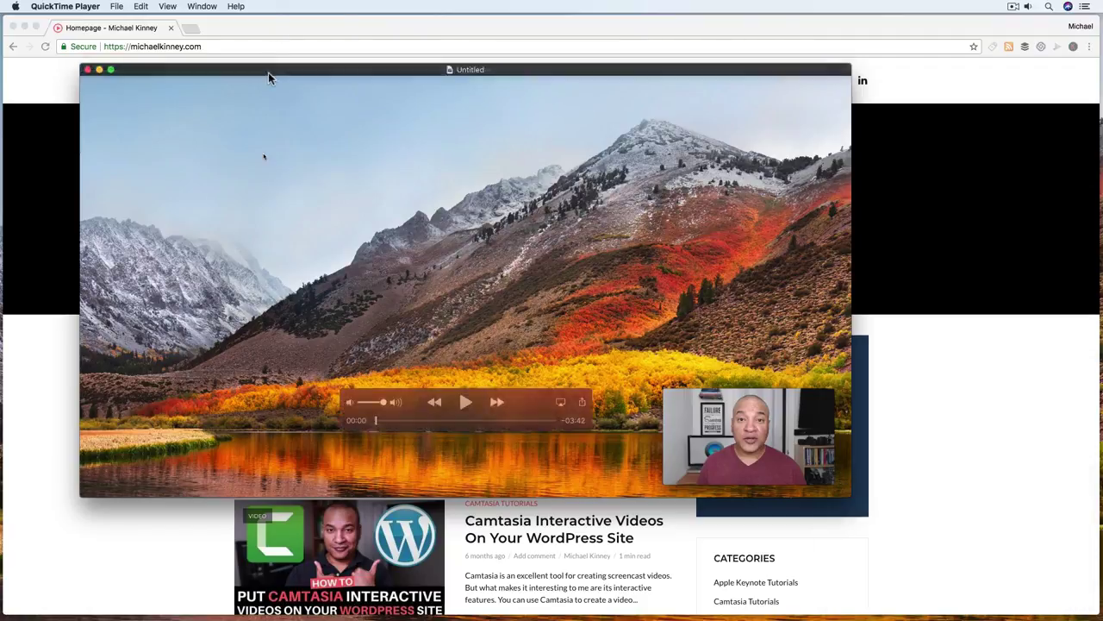
drag(271, 72, 300, 78)
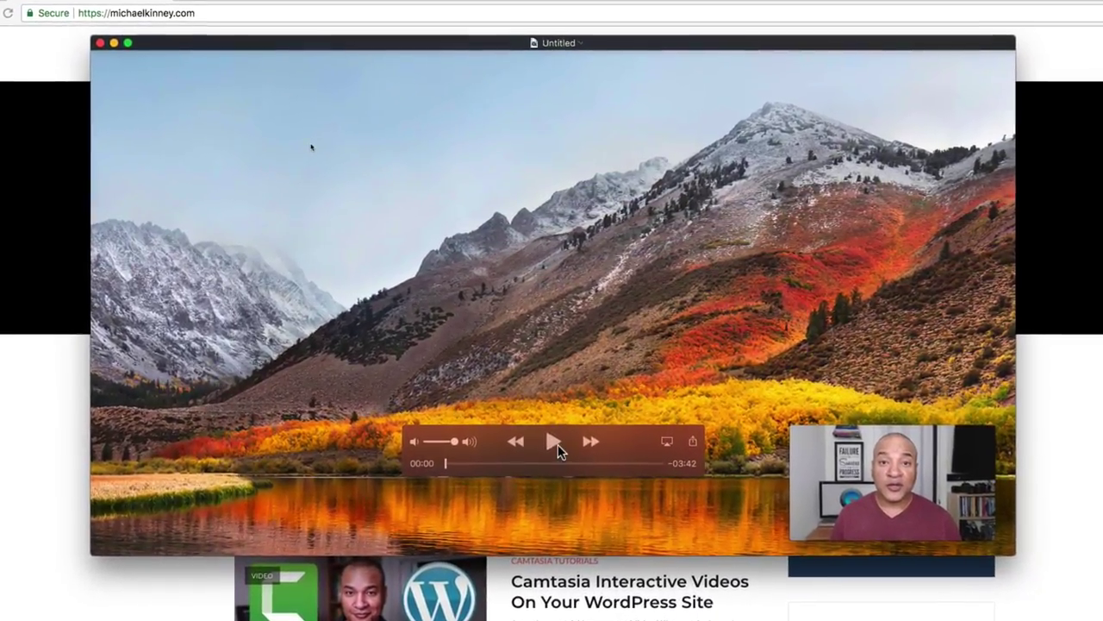
Step: Play back the screen recording to review the webcam picture-in-picture, pausing at 00:38
click(538, 429)
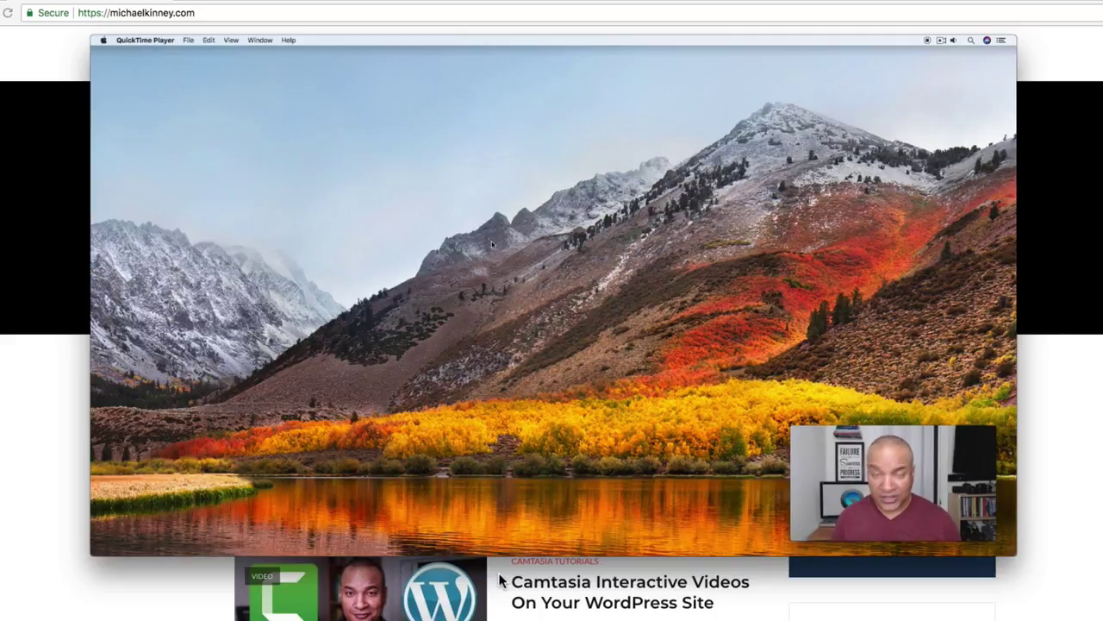
key(super+Tab)
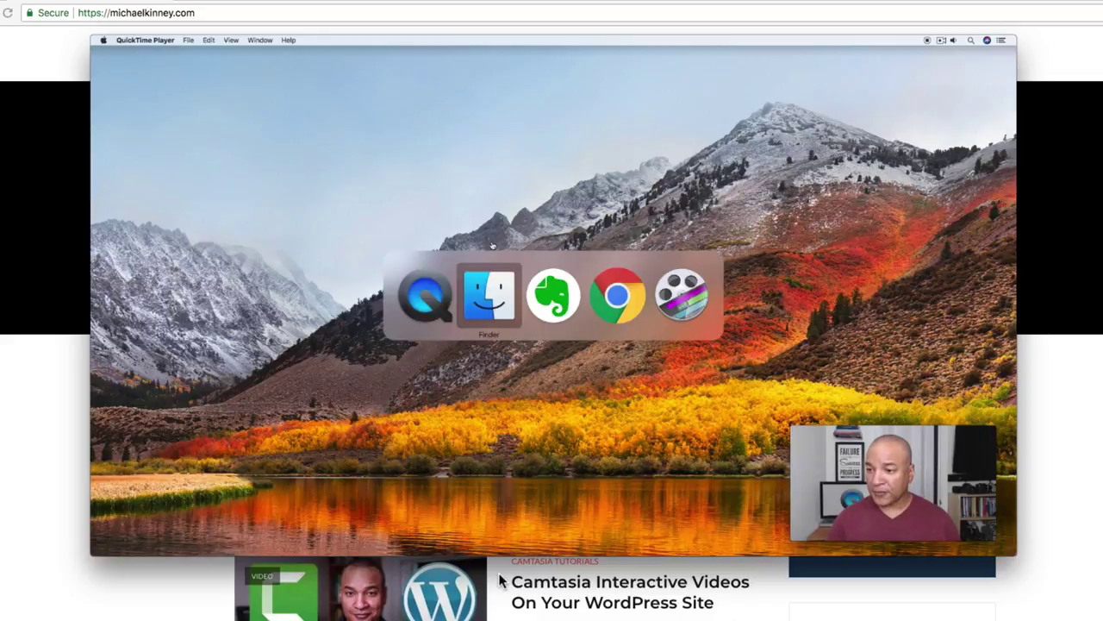
key(super+Tab)
key(super+Tab)
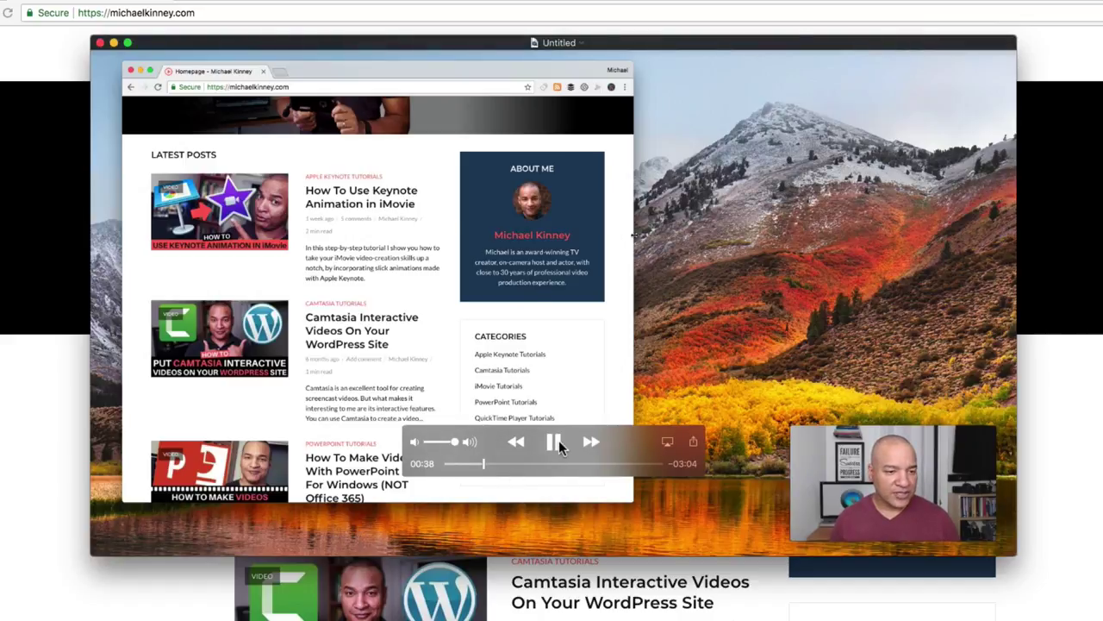
click(554, 441)
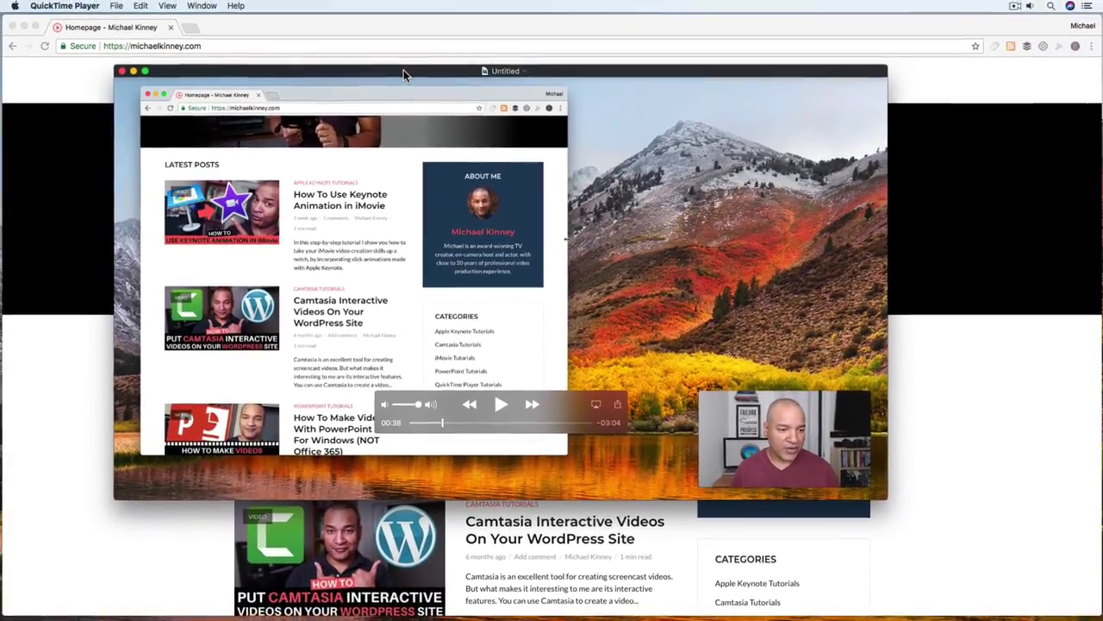
Step: Move the playback window slightly lower and start saving the screen recording
drag(431, 45, 426, 121)
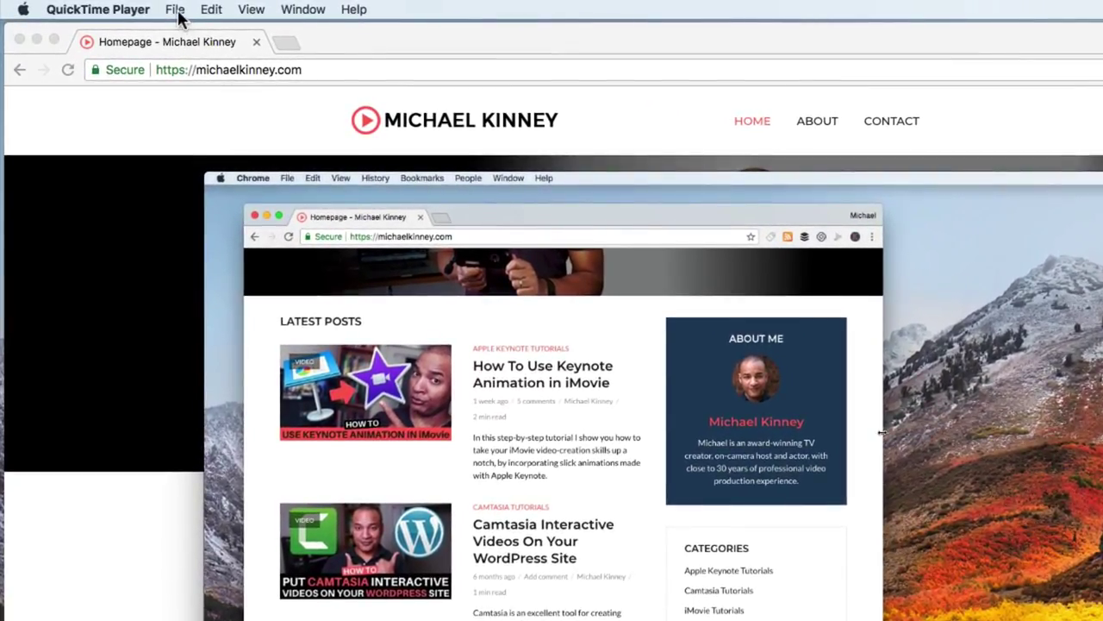
click(177, 17)
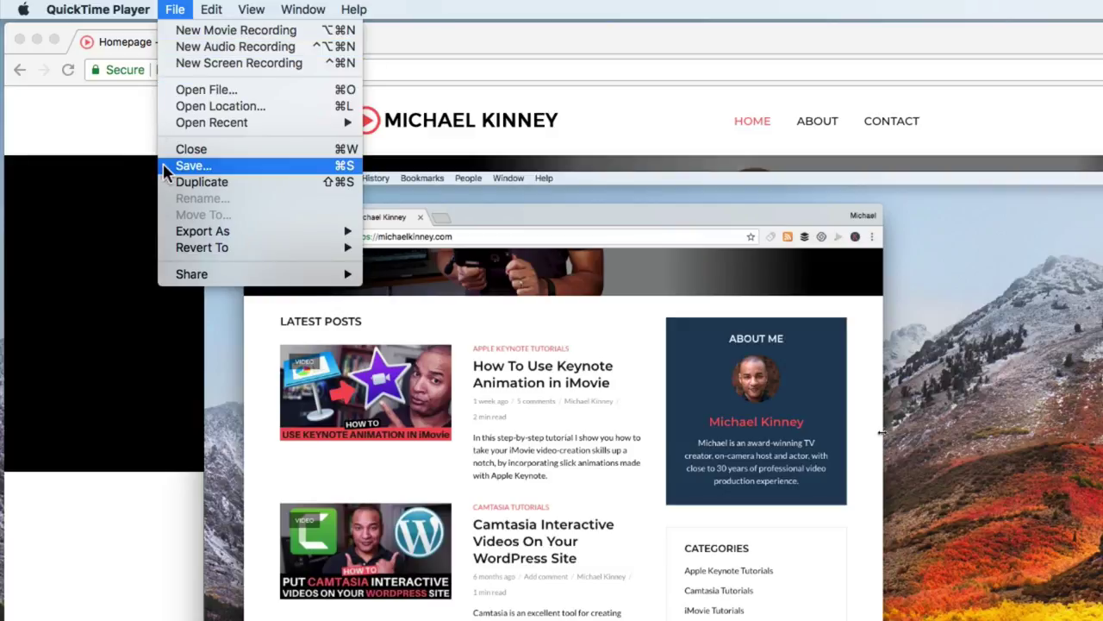